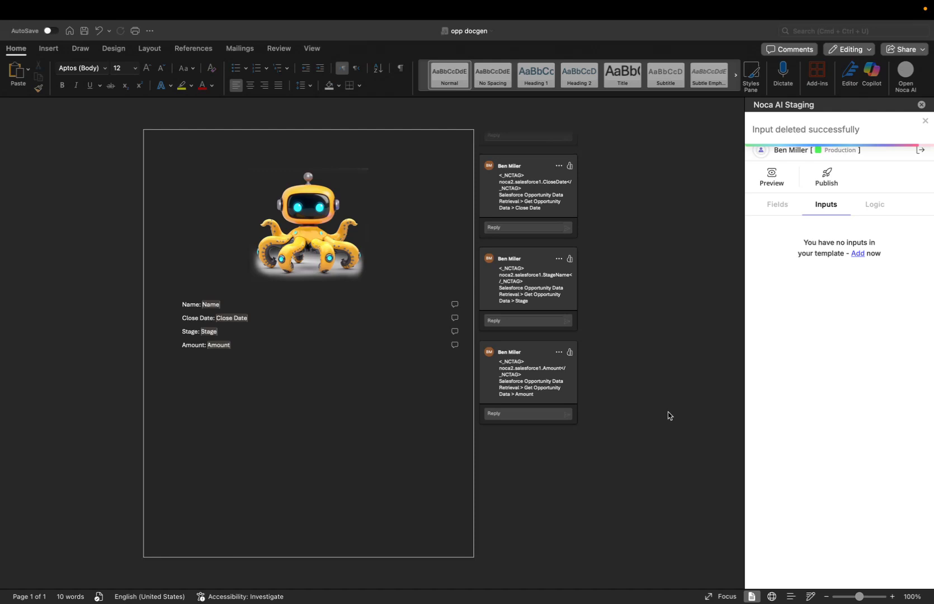
- Insert a Text input below the Amount line of the template and name its field Probability
click(287, 403)
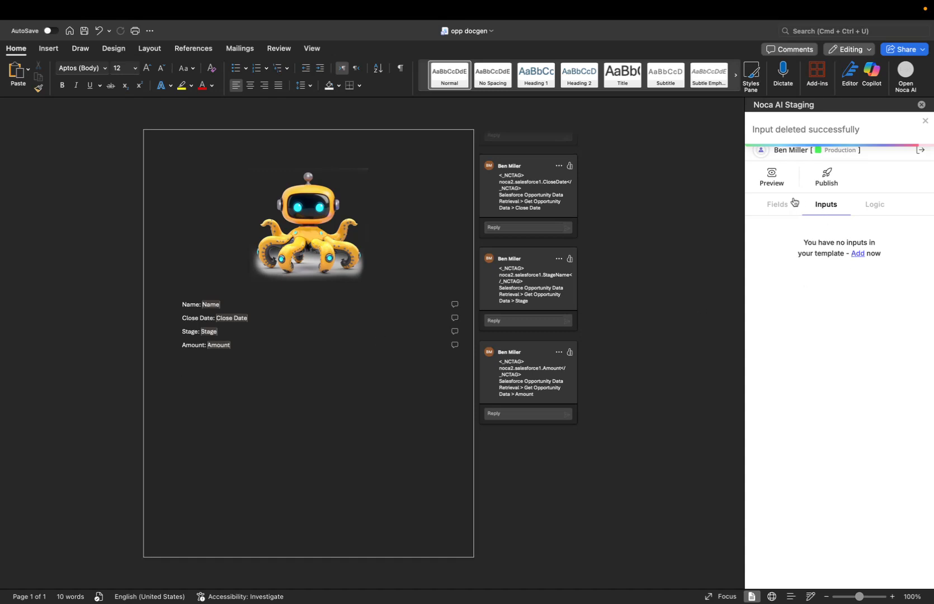
click(926, 122)
click(859, 254)
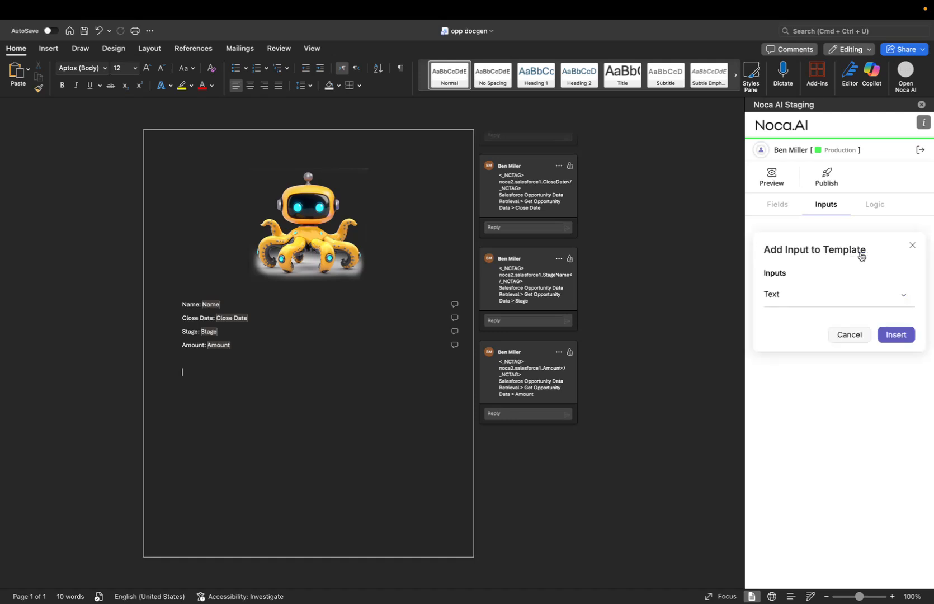
click(854, 294)
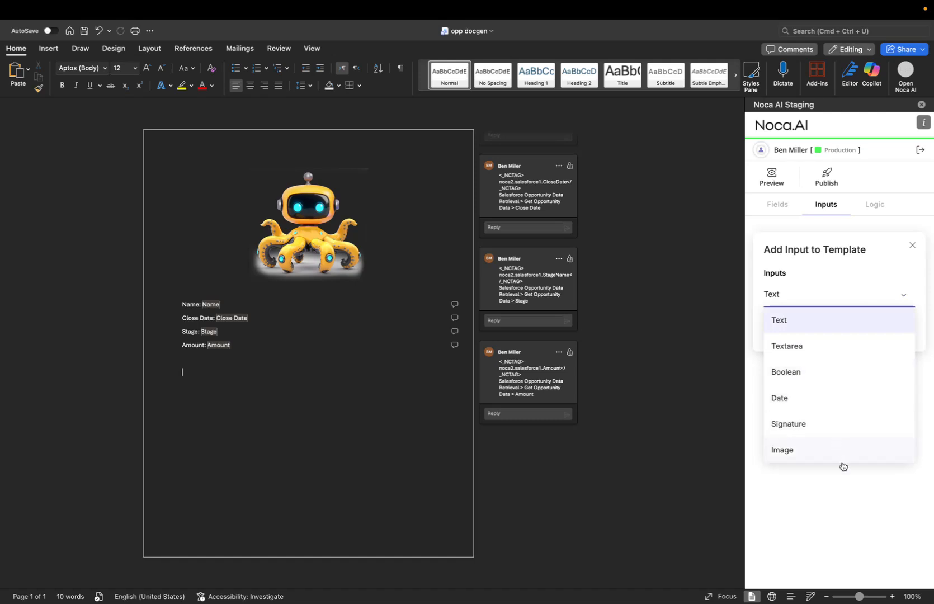
click(754, 383)
click(896, 335)
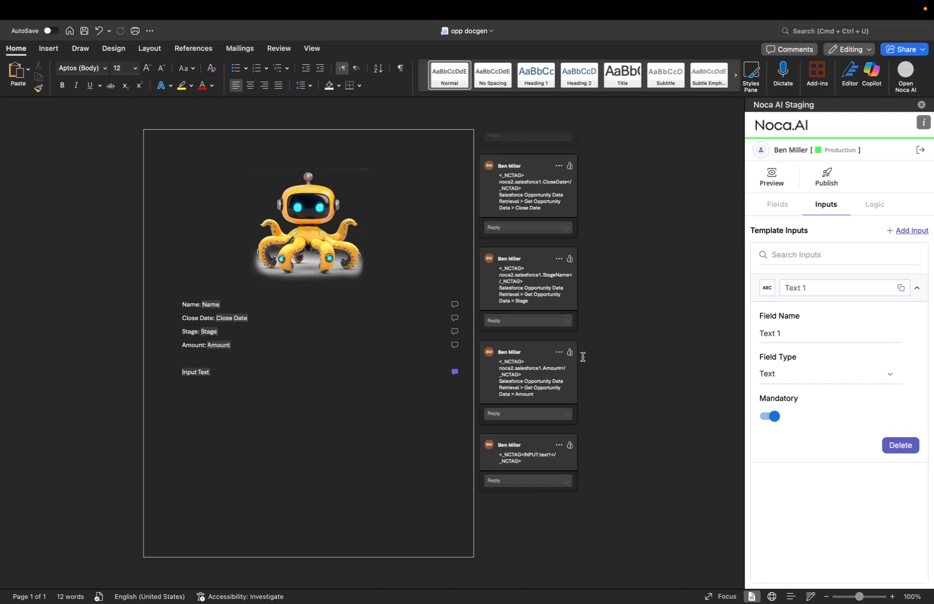
drag(827, 330, 730, 329)
text(Probability)
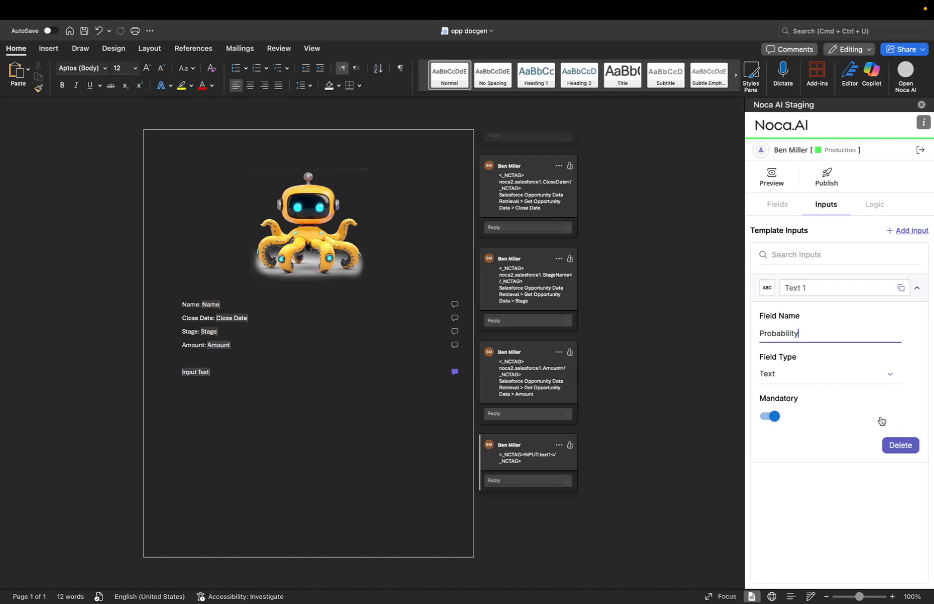
- Add the text "What is the probability of this deal? - " in front of the Input Text field in the document
click(179, 372)
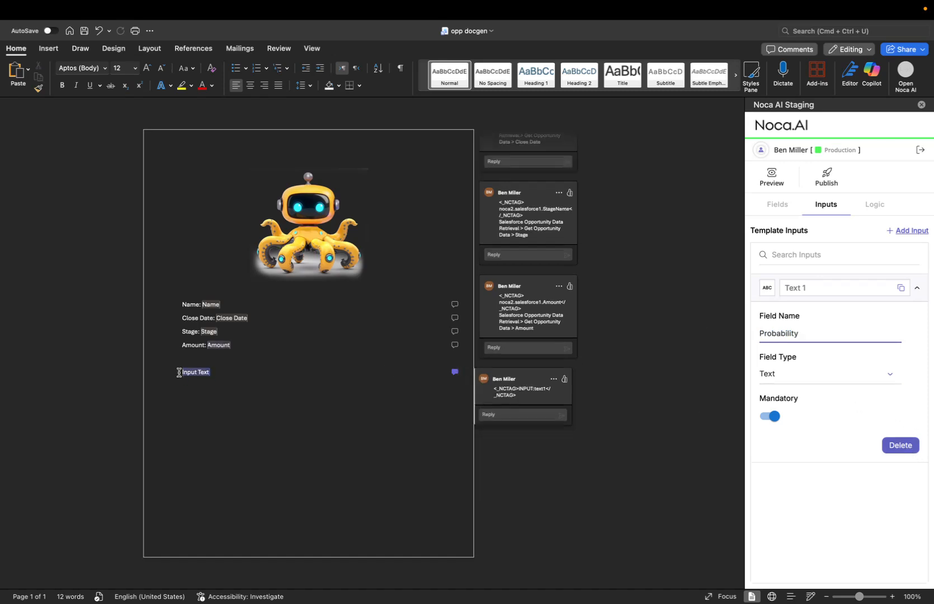
text(What is the probabi)
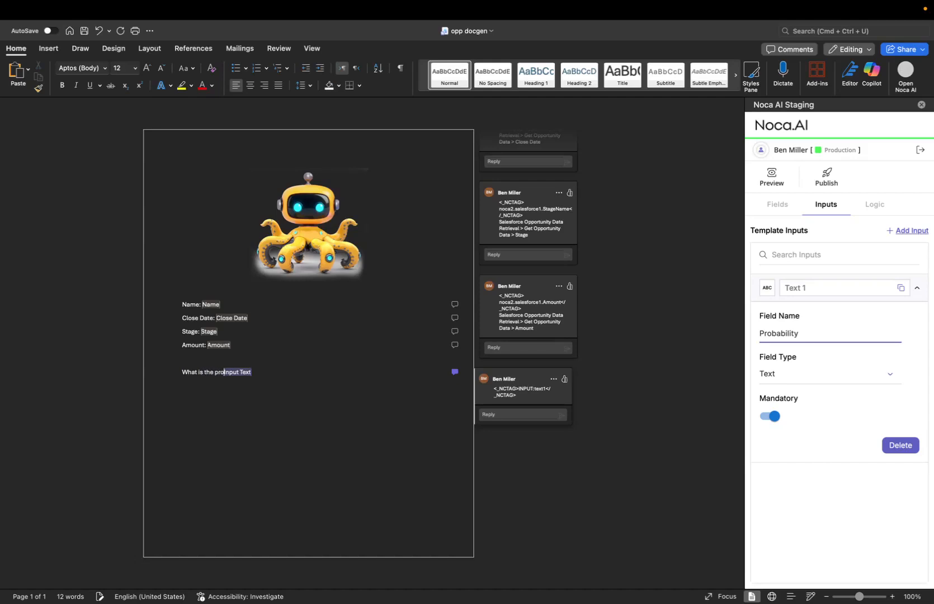
text(lity of this deal? )
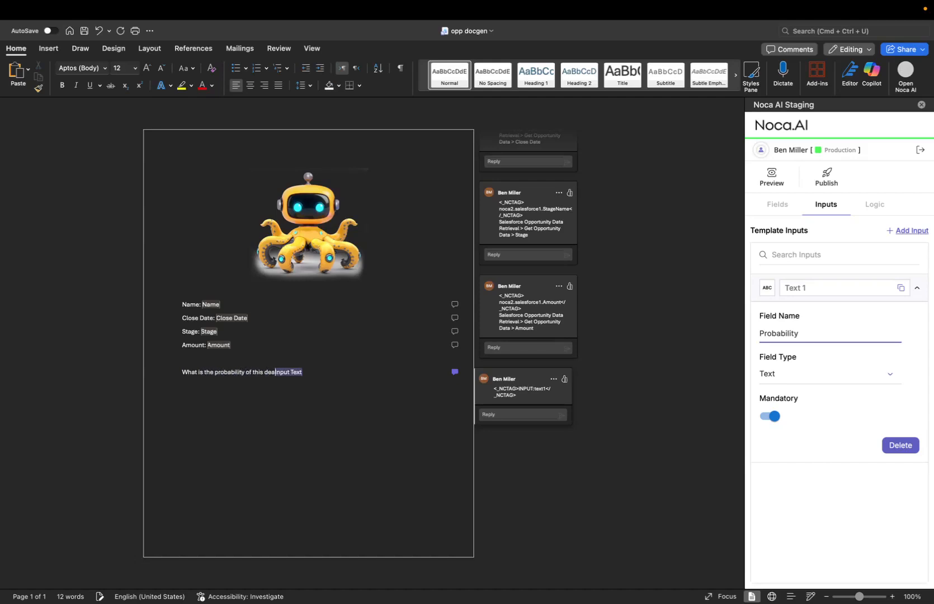
text(-)
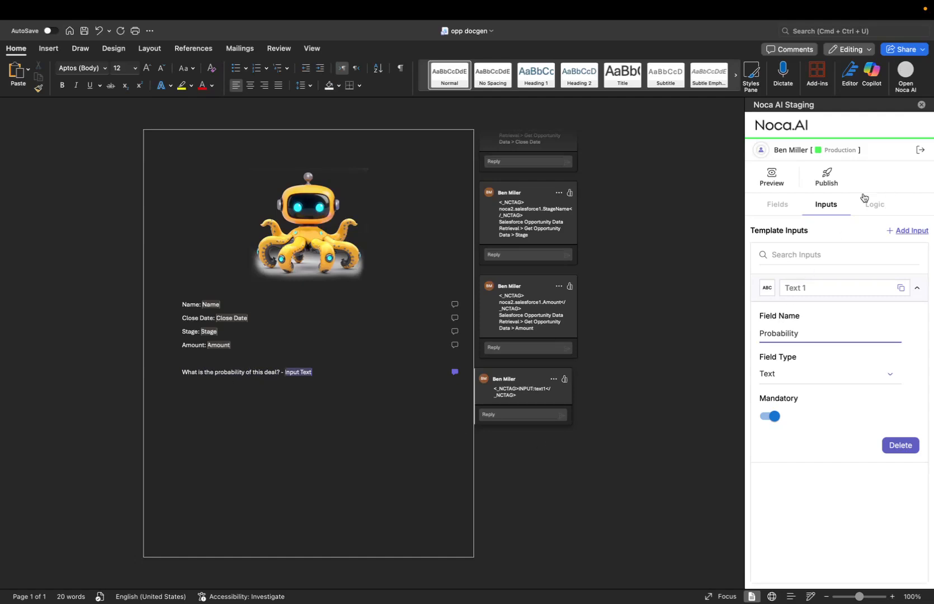
- Publish the template as a new flow named "Opp Generation Doc with input" and open that flow in the browser
click(820, 183)
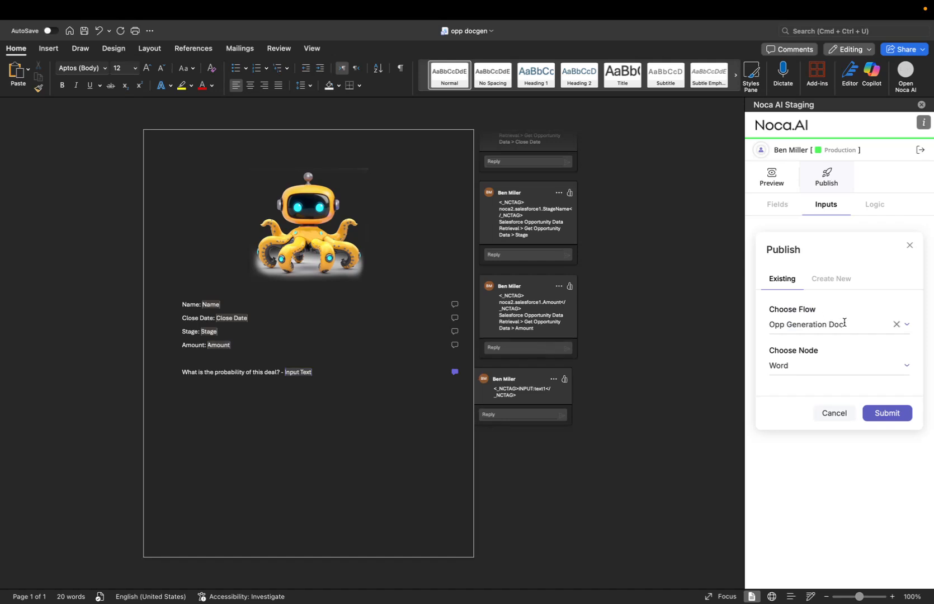
click(833, 281)
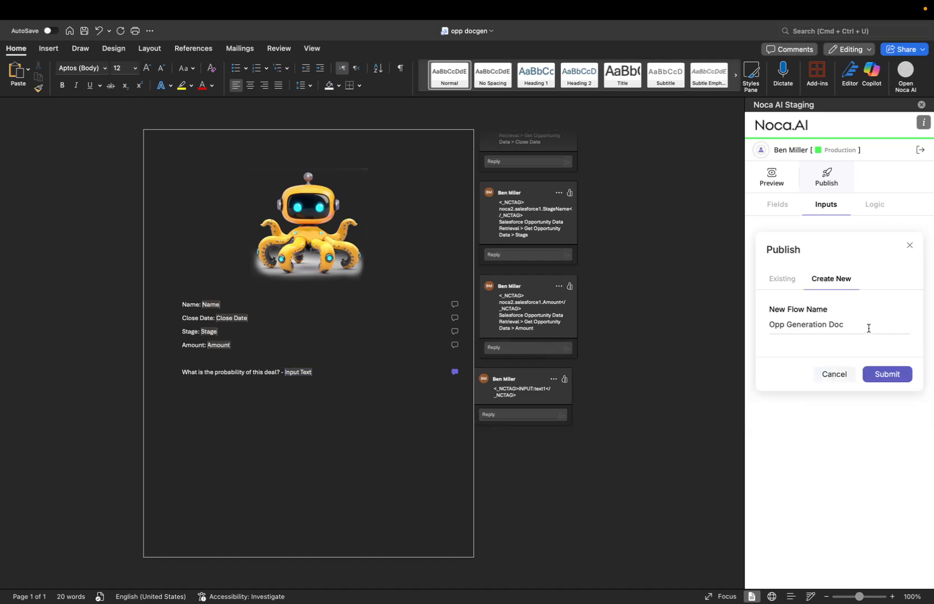
click(779, 280)
click(829, 279)
text(with input)
click(895, 374)
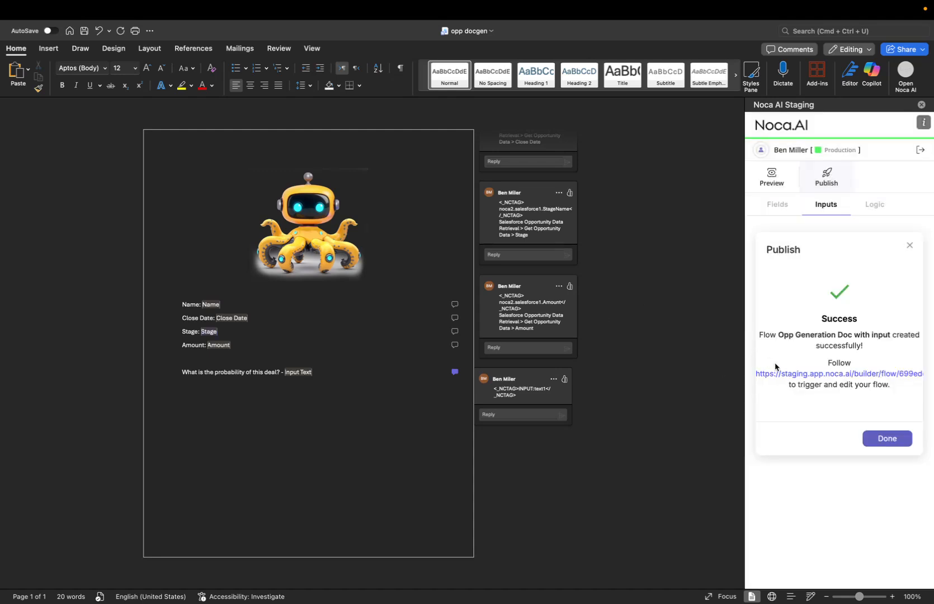
click(778, 374)
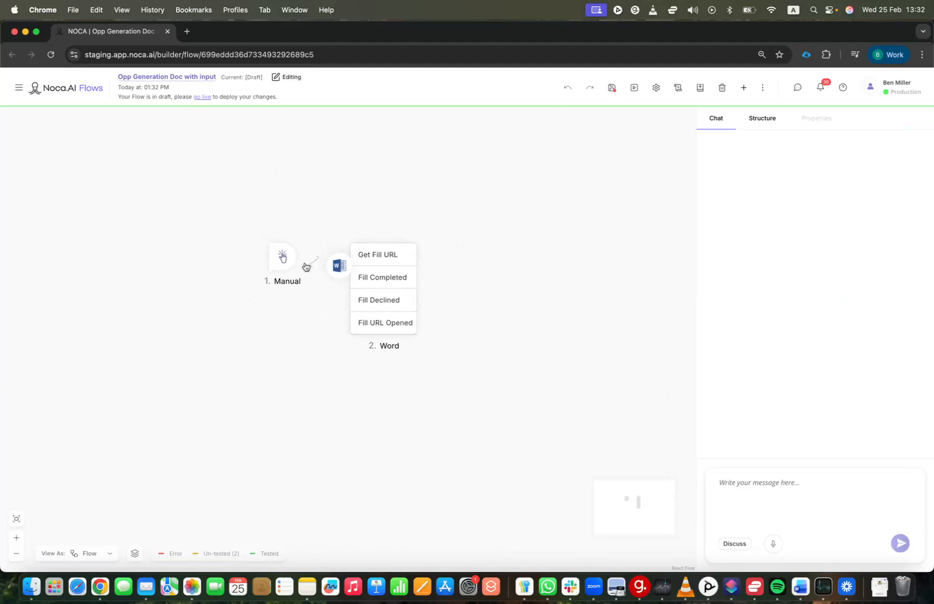
- Delete the Manual trigger node in front of the Word node
click(340, 270)
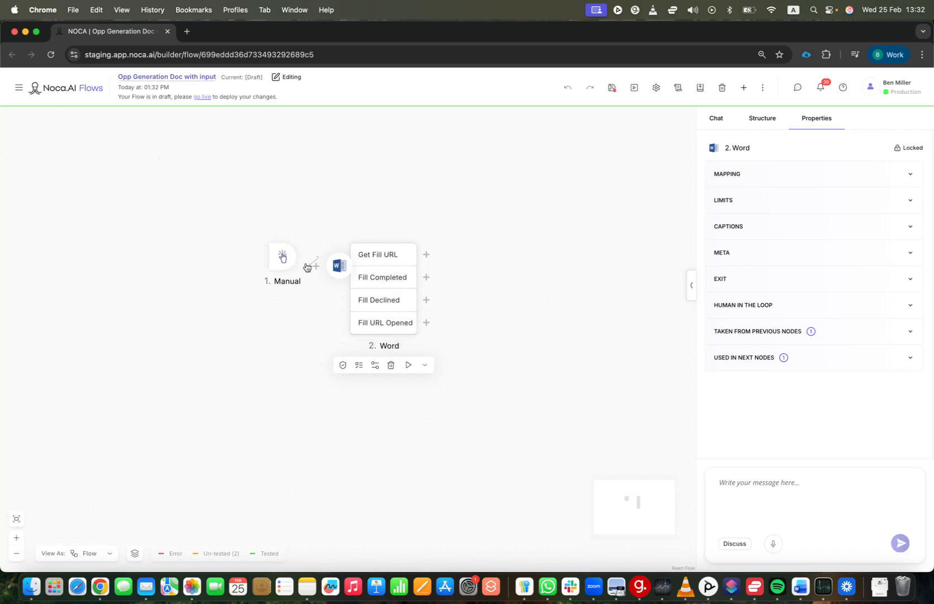
click(289, 261)
key(Delete)
click(554, 403)
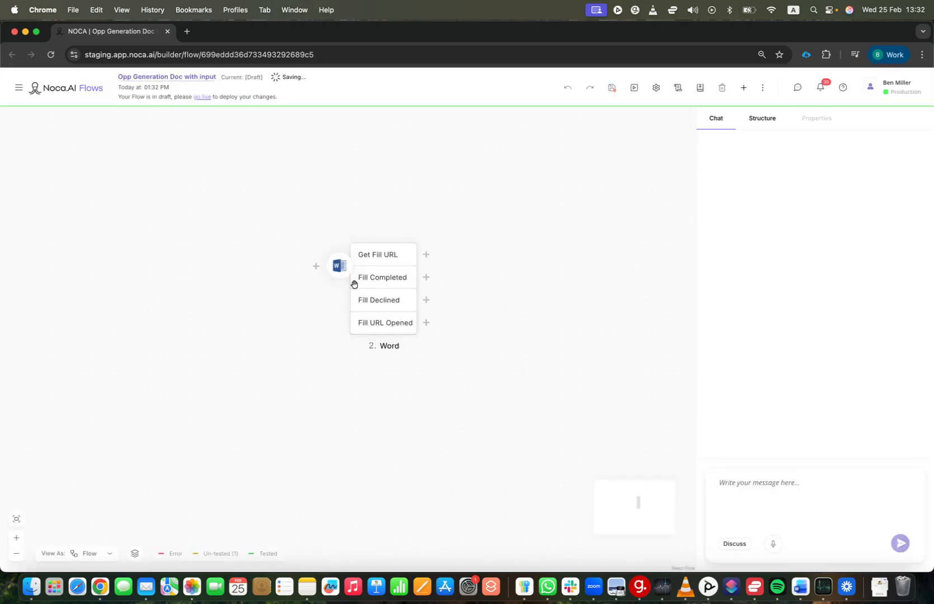
- Add a Salesforce event node before the Word node, with object Opportunity, event Update and the Access token
click(316, 267)
click(587, 297)
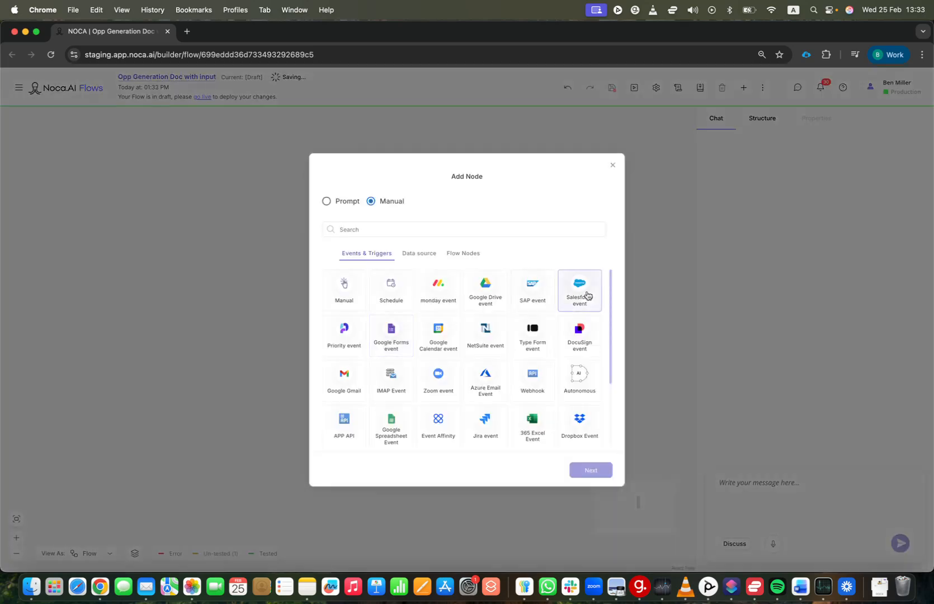
click(590, 470)
click(383, 326)
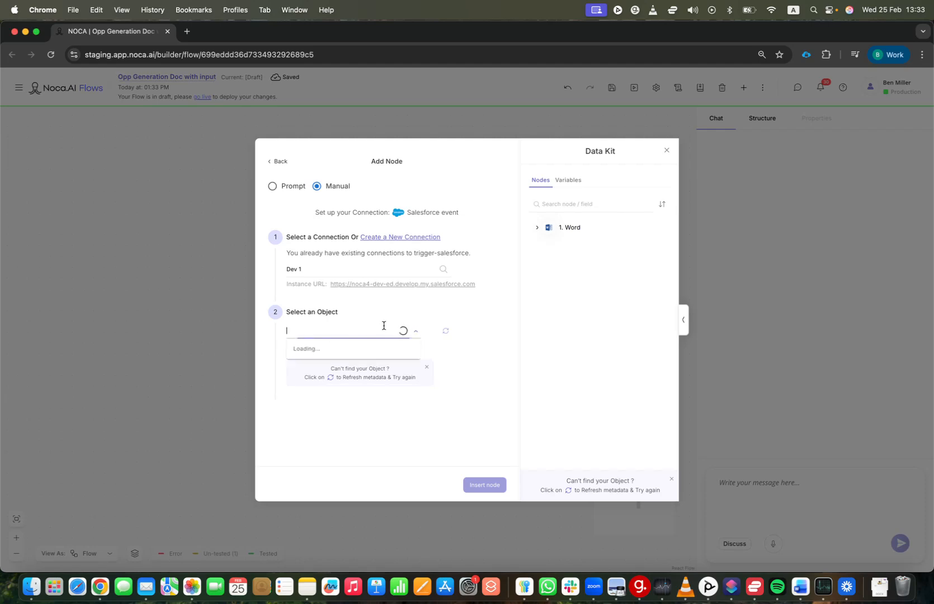
text(oppo)
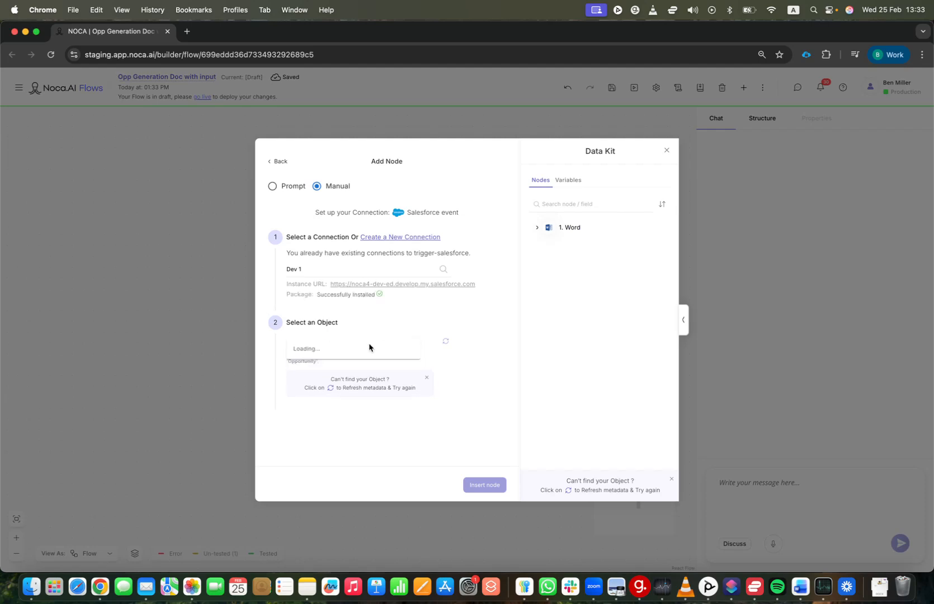
click(368, 358)
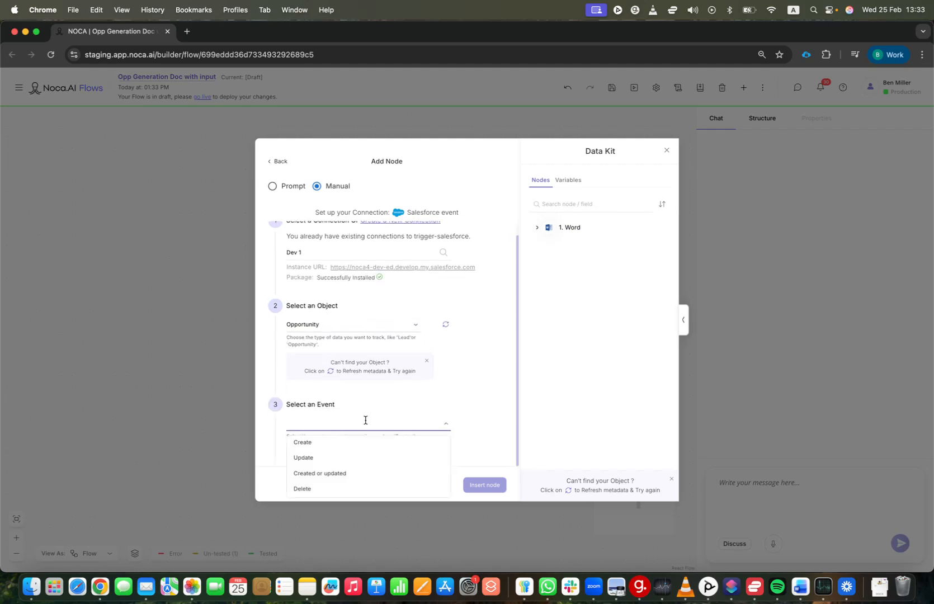
click(365, 459)
click(367, 458)
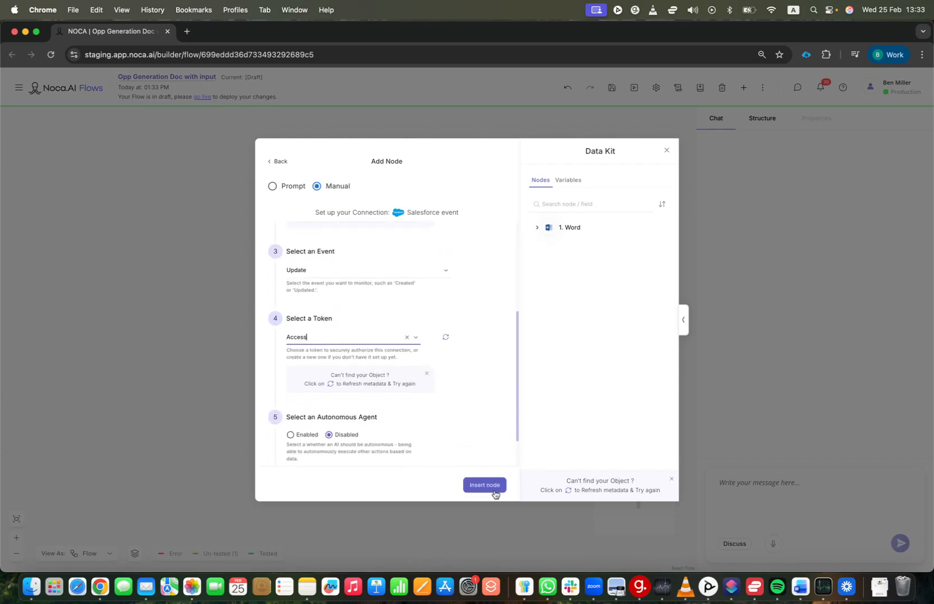
click(485, 486)
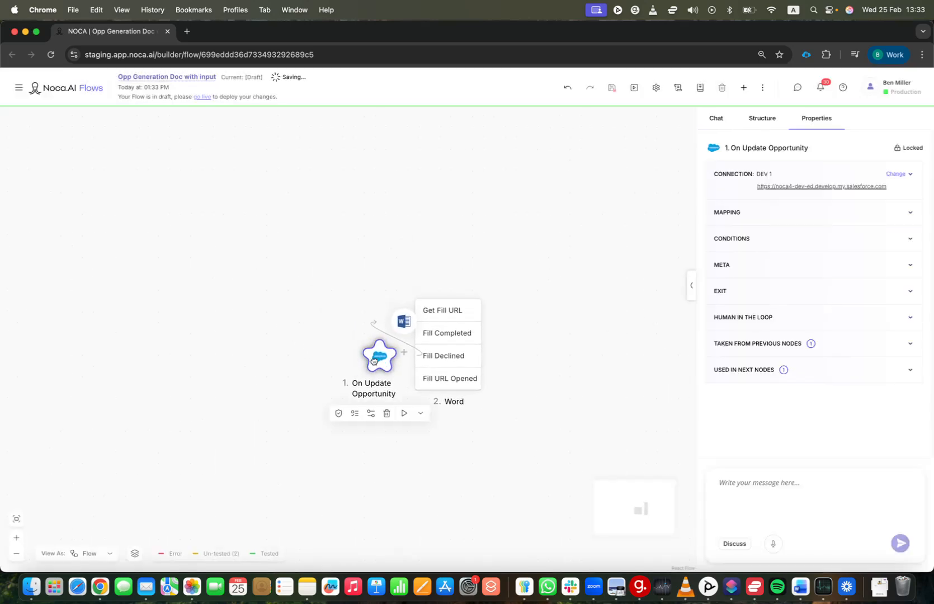
- Add a condition to the On Update Opportunity trigger requiring Stage Equals "Perception Analysis"
click(770, 222)
scroll(820, 361, down, 5)
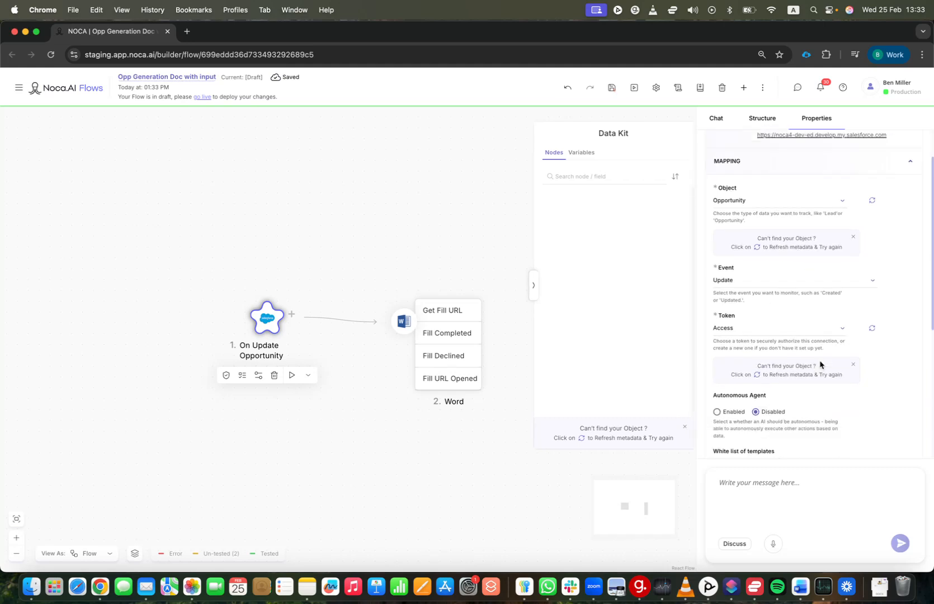
click(795, 316)
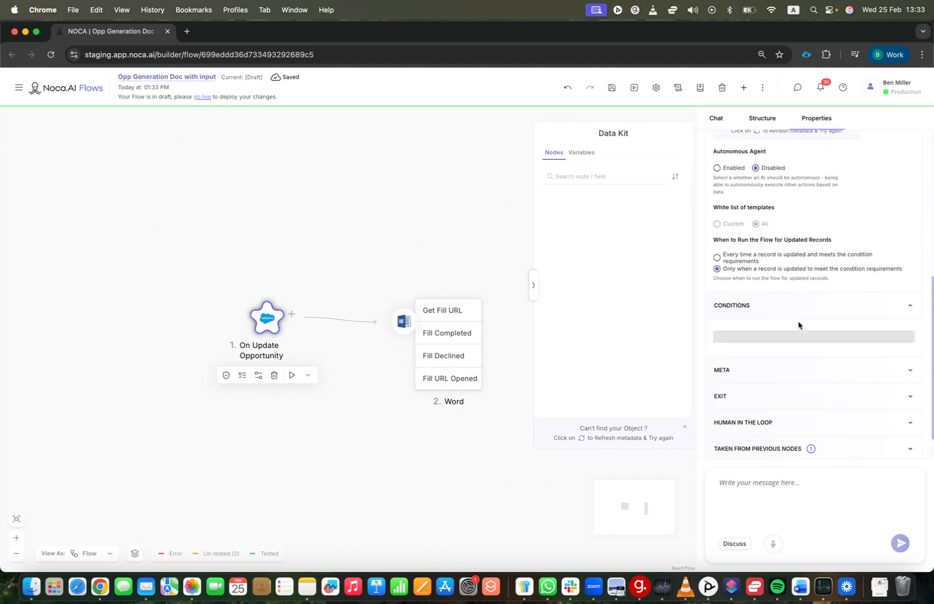
click(725, 276)
click(756, 295)
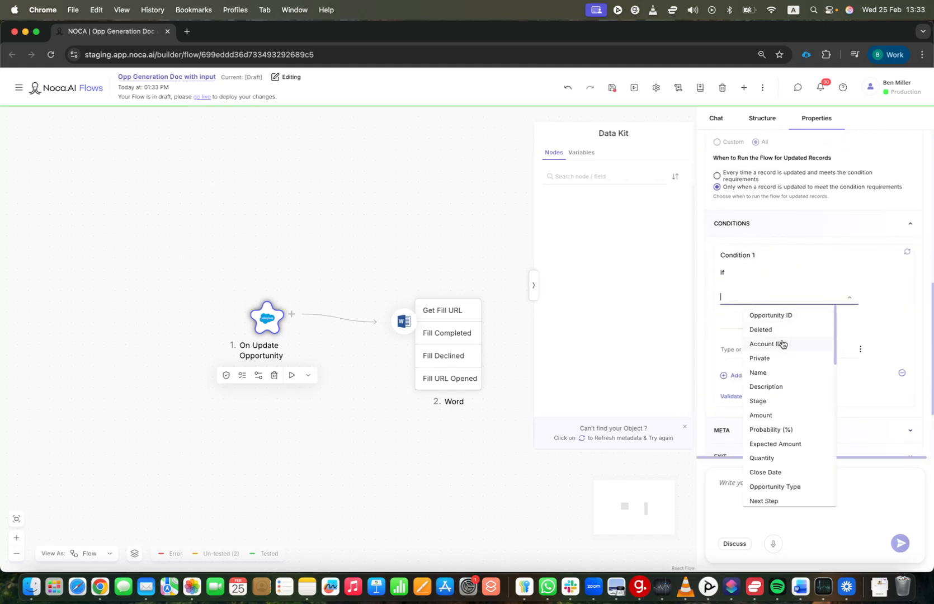
click(783, 401)
click(765, 335)
click(761, 335)
click(776, 352)
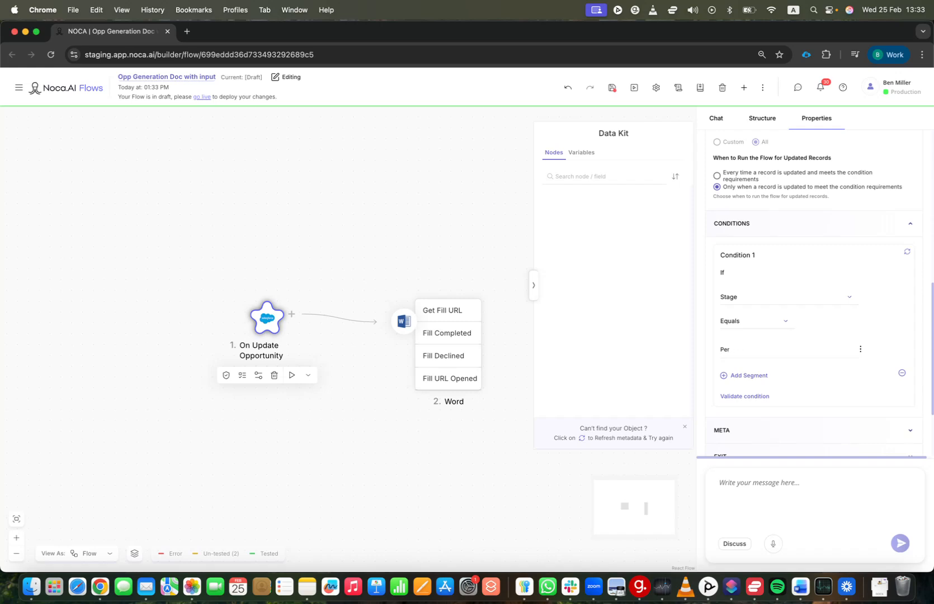
text(Perception Analysis)
- Add the oppid field from Salesforce Opportunity Data Retrieval to the Word node's mapping
click(406, 325)
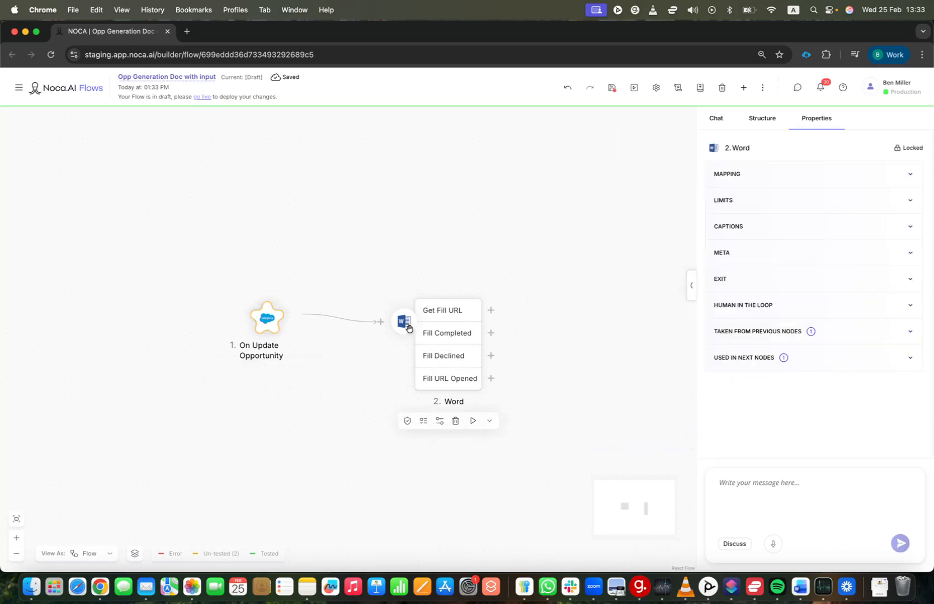
click(768, 178)
scroll(792, 233, down, 1)
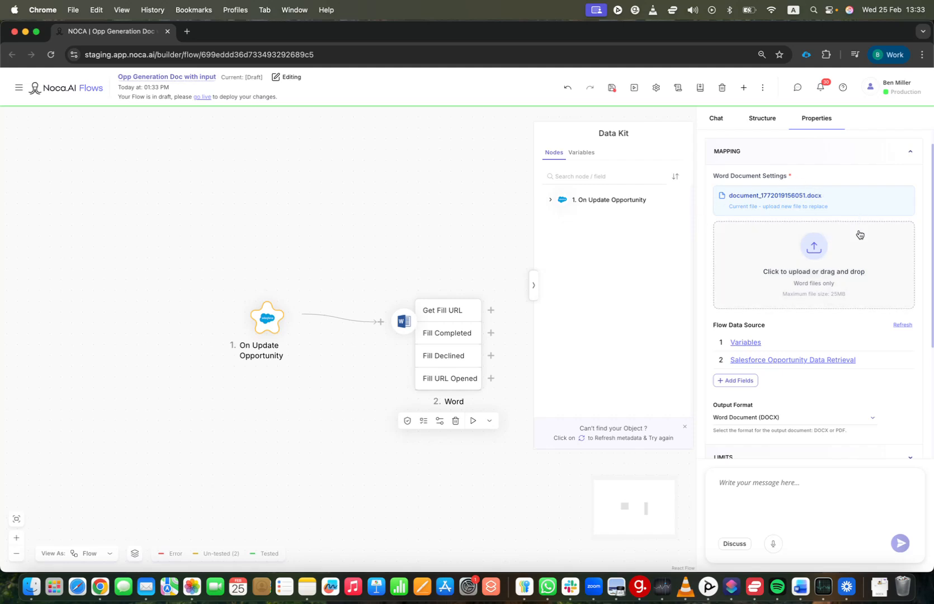
scroll(861, 229, down, 3)
click(736, 301)
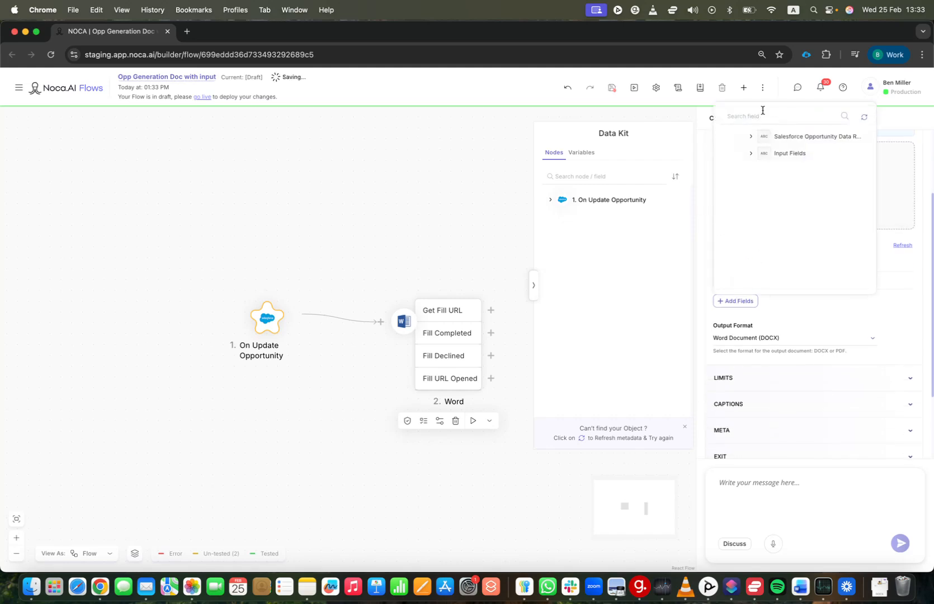
click(751, 137)
click(763, 156)
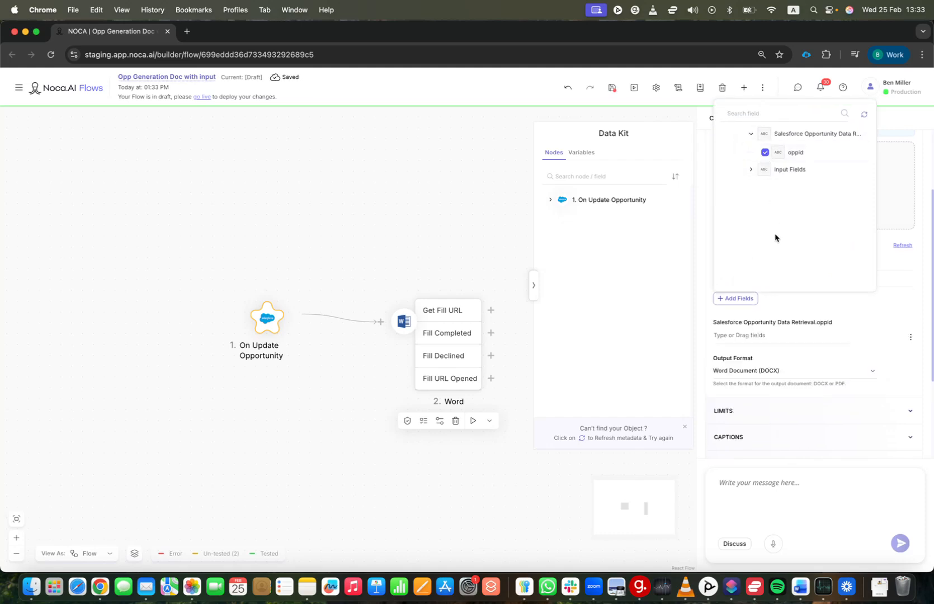
click(905, 296)
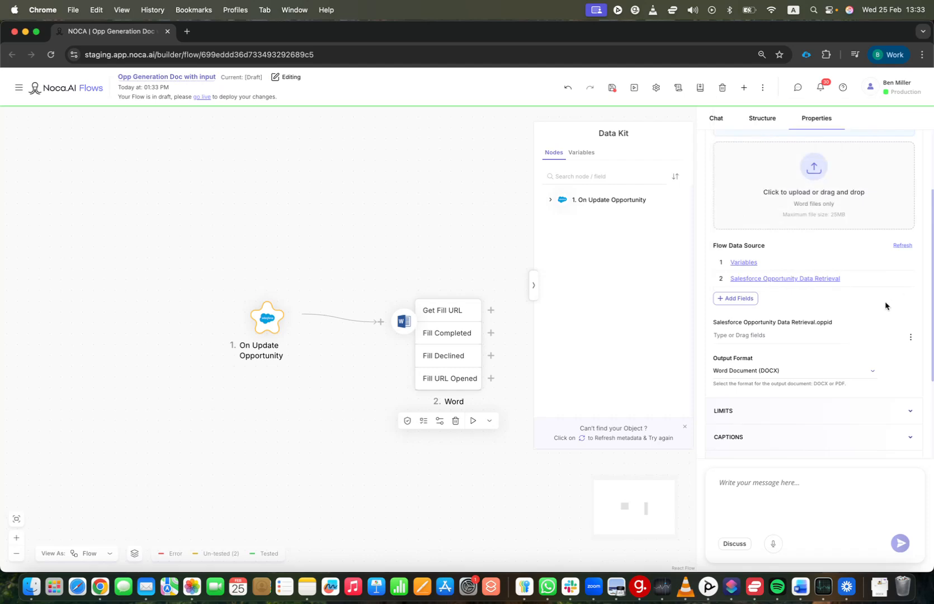
- Map the Has Open Activity field of On Update Opportunity to the Word node's oppid field
scroll(845, 306, down, 1)
scroll(845, 306, up, 1)
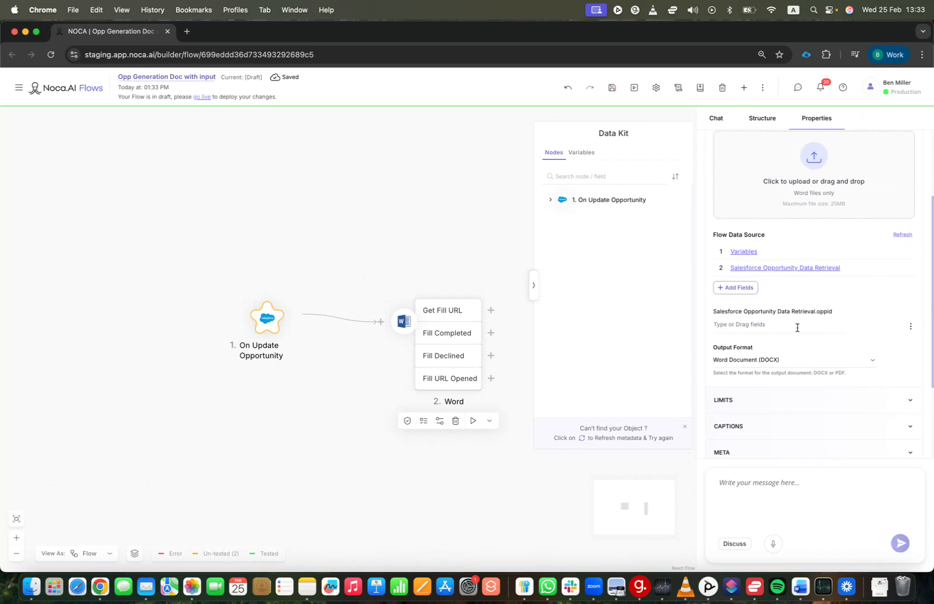
click(552, 200)
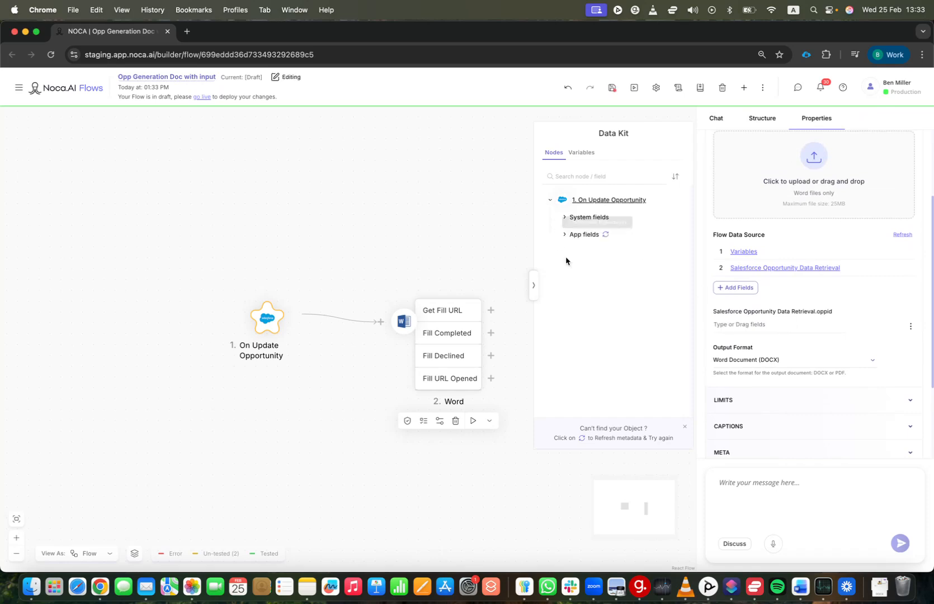
click(562, 235)
scroll(626, 327, down, 10)
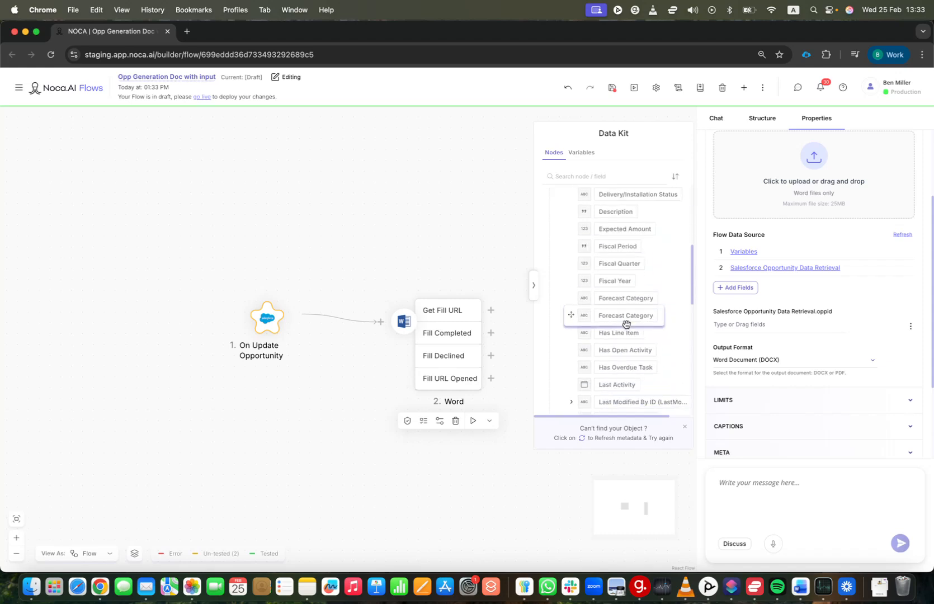
scroll(626, 324, down, 5)
drag(607, 241, 783, 332)
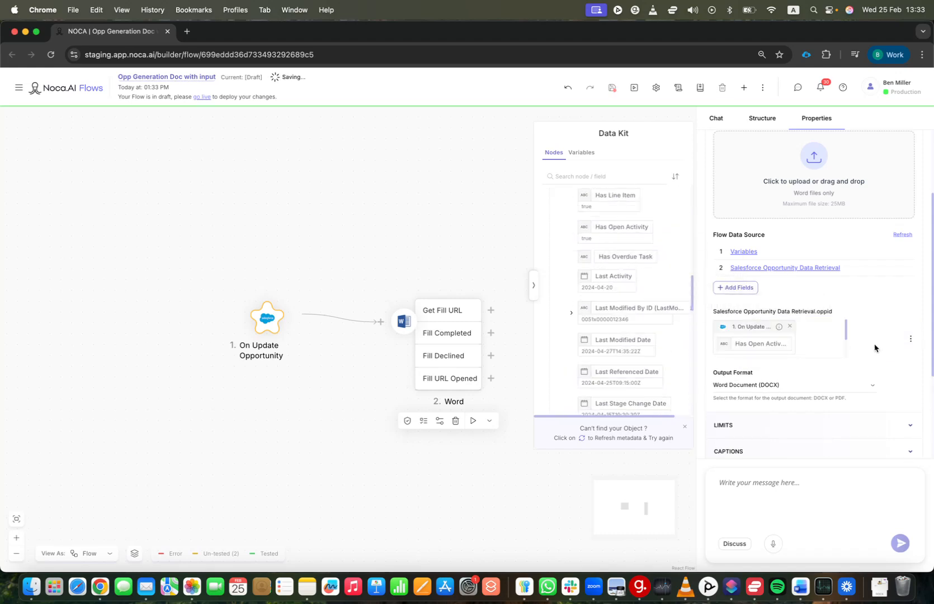
- Set the Word node's output format to PDF Document and collapse the Data Kit
scroll(883, 347, down, 1)
scroll(884, 348, down, 2)
click(870, 312)
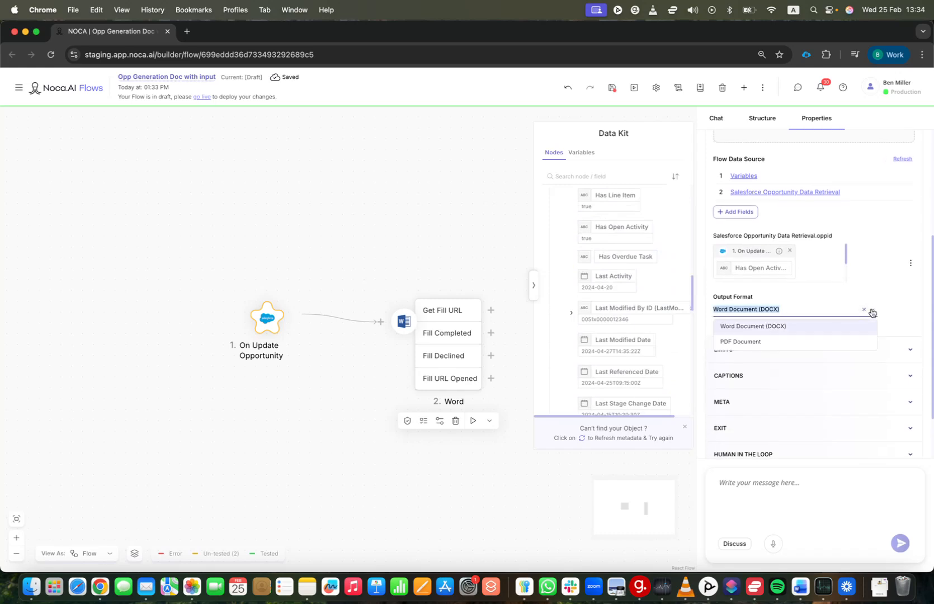
click(837, 342)
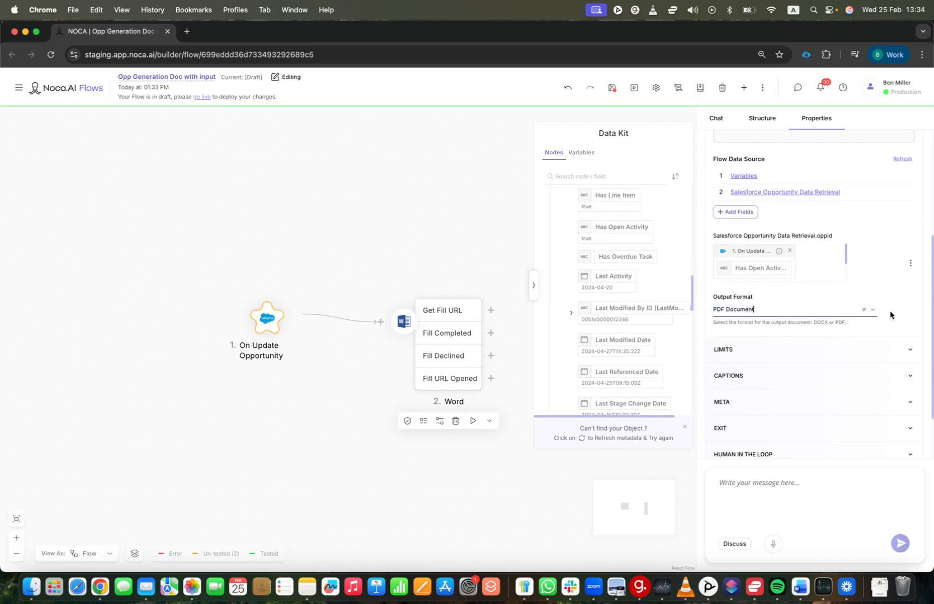
click(532, 286)
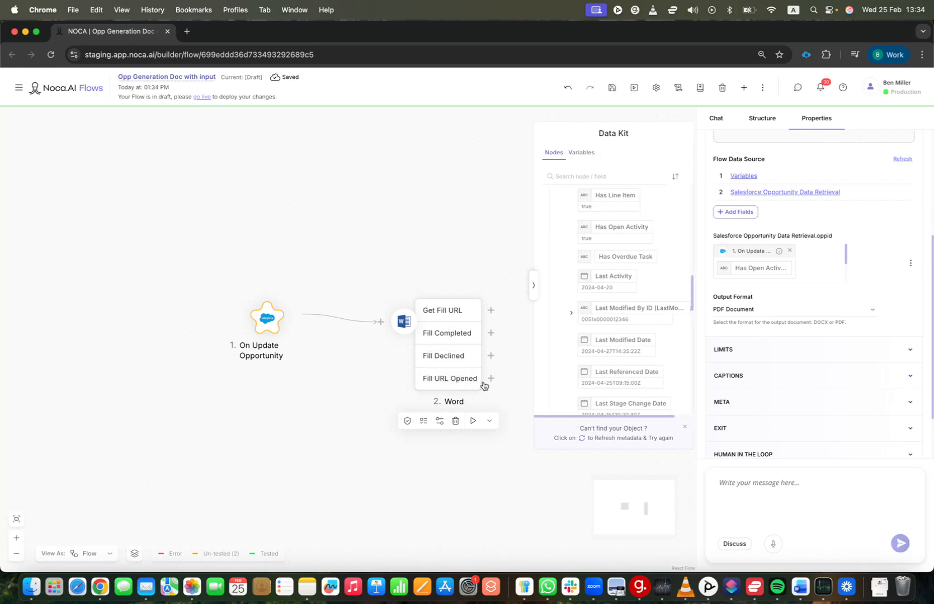
click(532, 295)
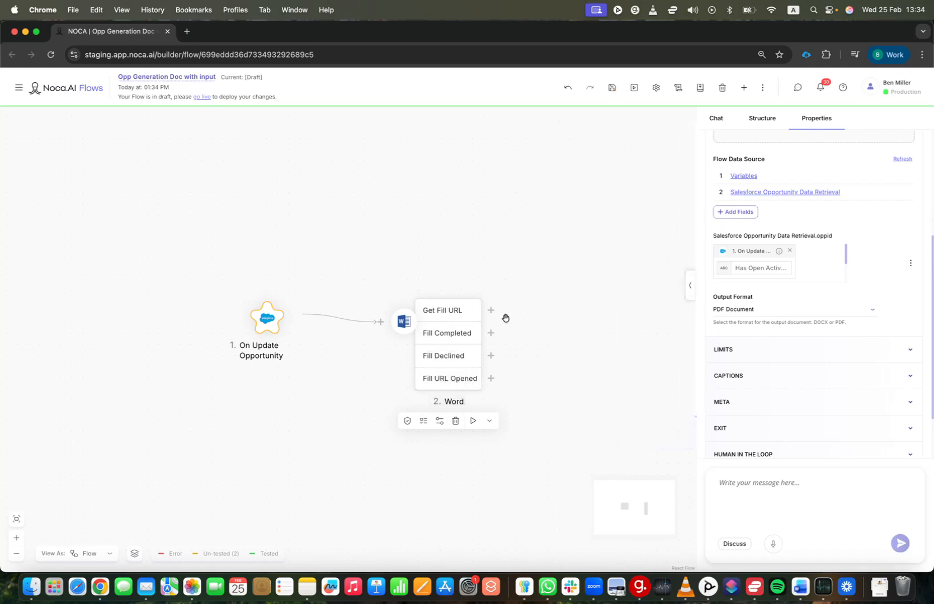
- Start a Slack node on Get Fill URL, reusing the existing connection throughout the flow, with action Send to user and the user's own account as recipient
click(492, 311)
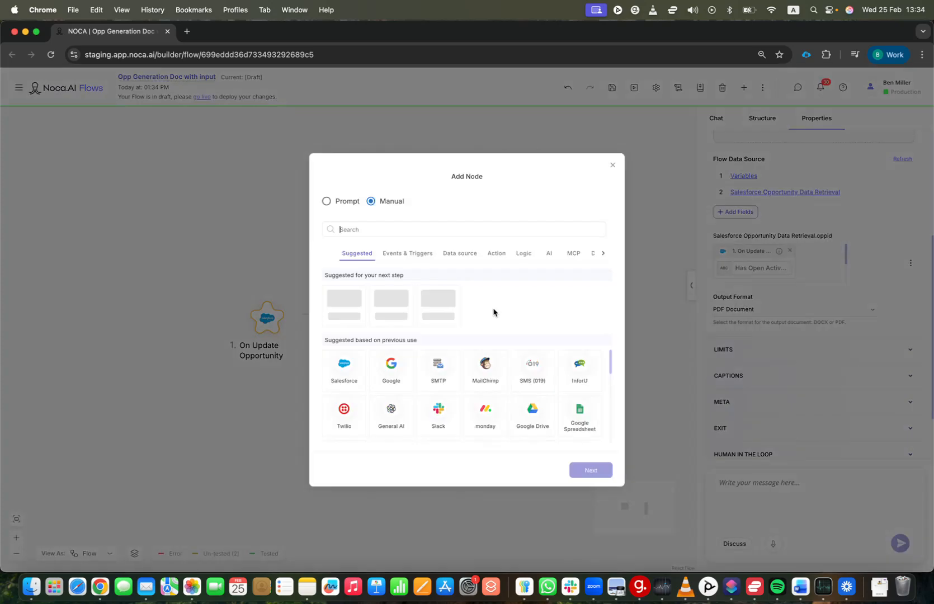
click(441, 414)
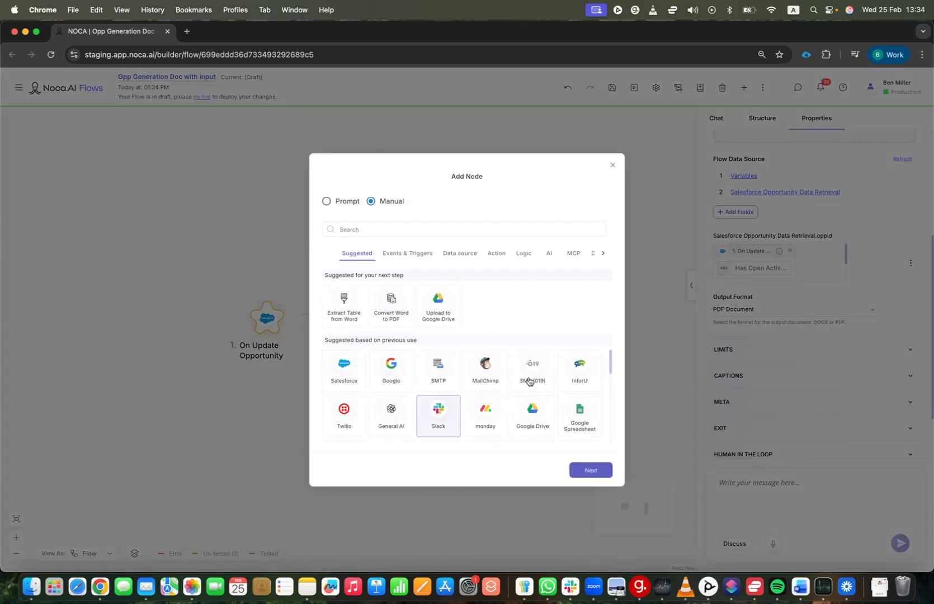
click(582, 473)
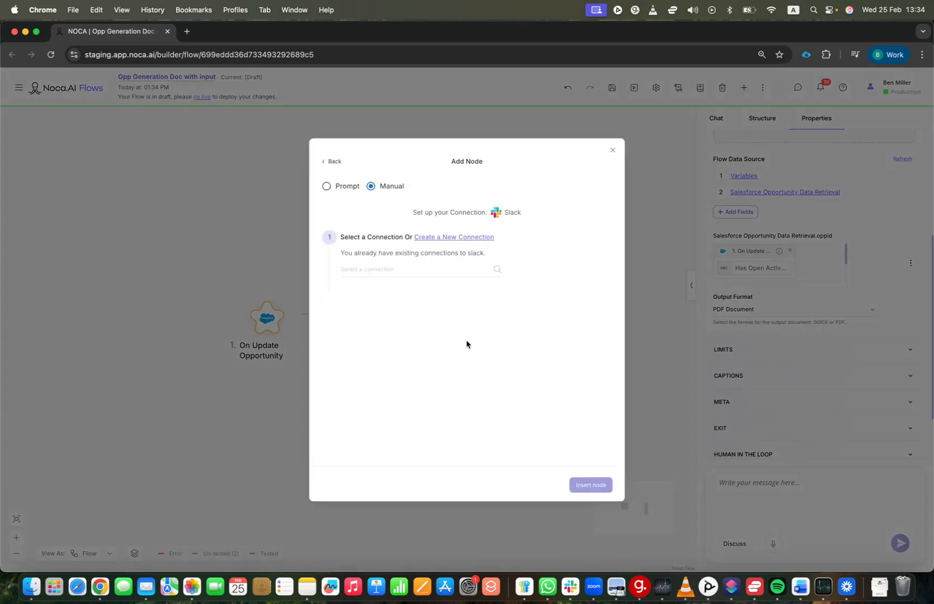
click(406, 268)
click(403, 287)
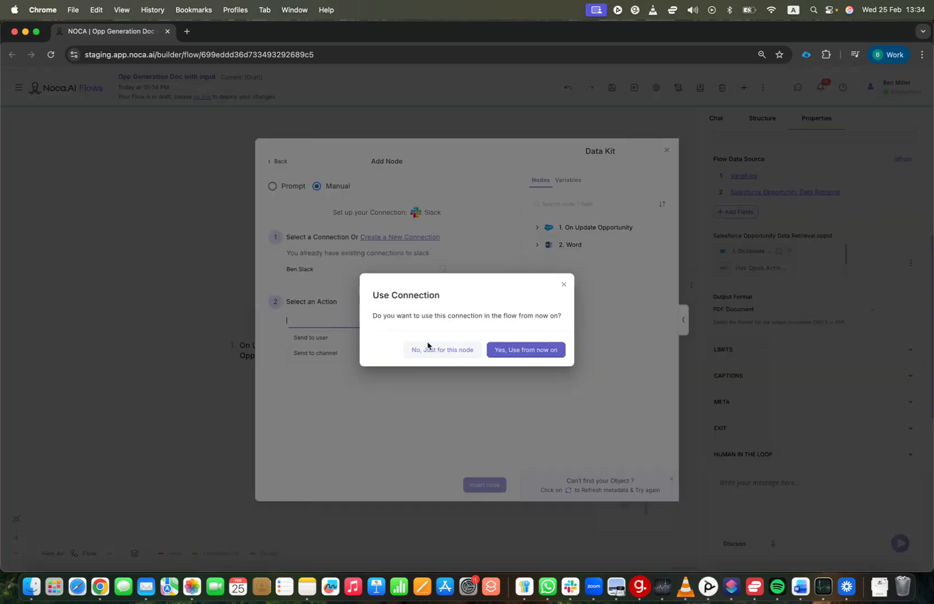
click(528, 351)
click(354, 339)
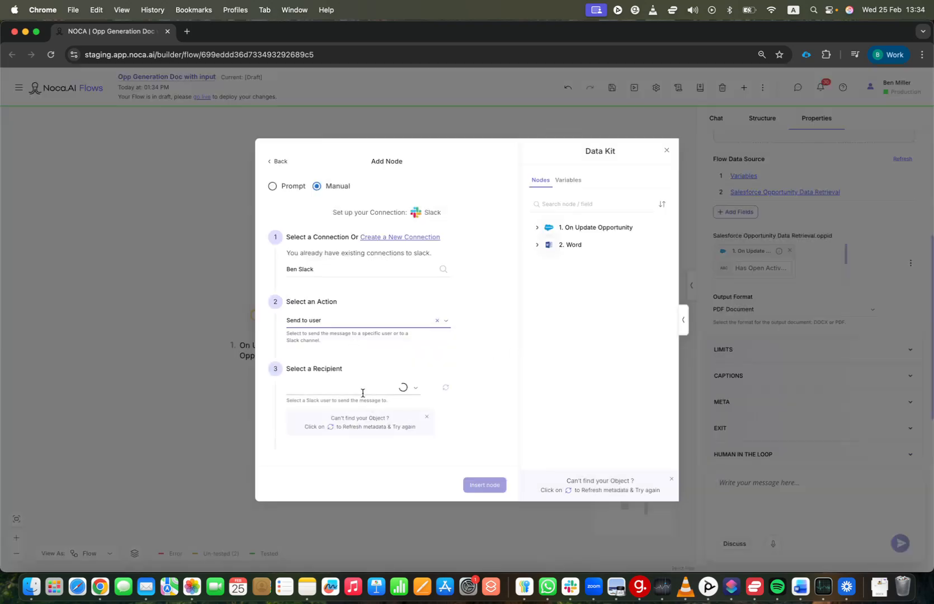
click(363, 391)
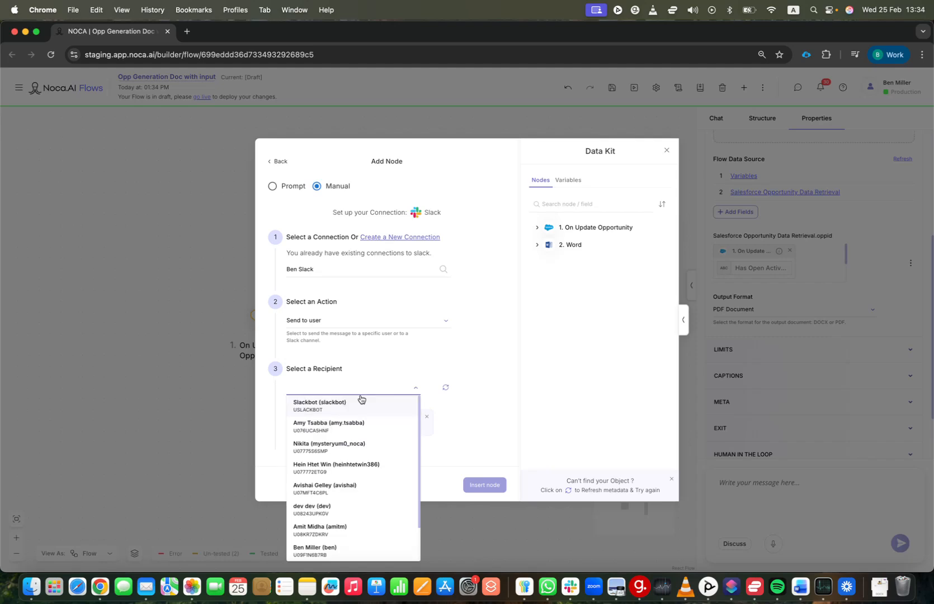
click(358, 550)
- Compose the Slack message "Here is the doc url:" followed by the Word node's URL field, and insert the node
click(376, 419)
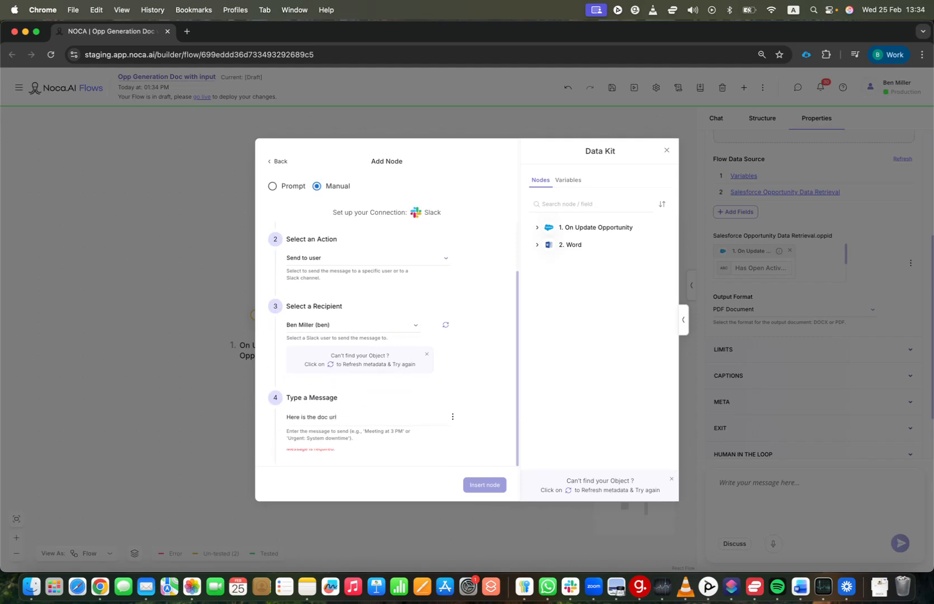
text(Here is the doc url:)
click(571, 244)
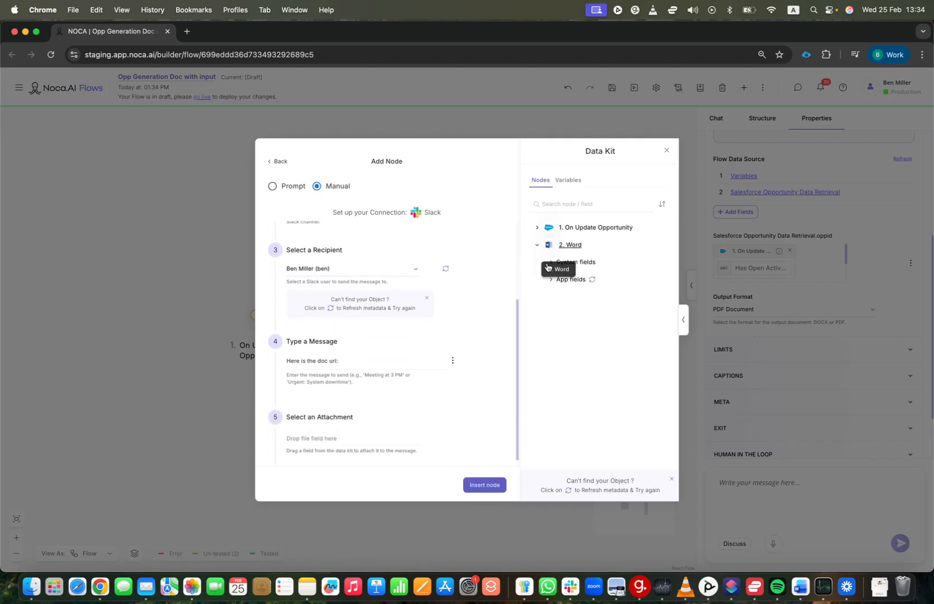
click(549, 281)
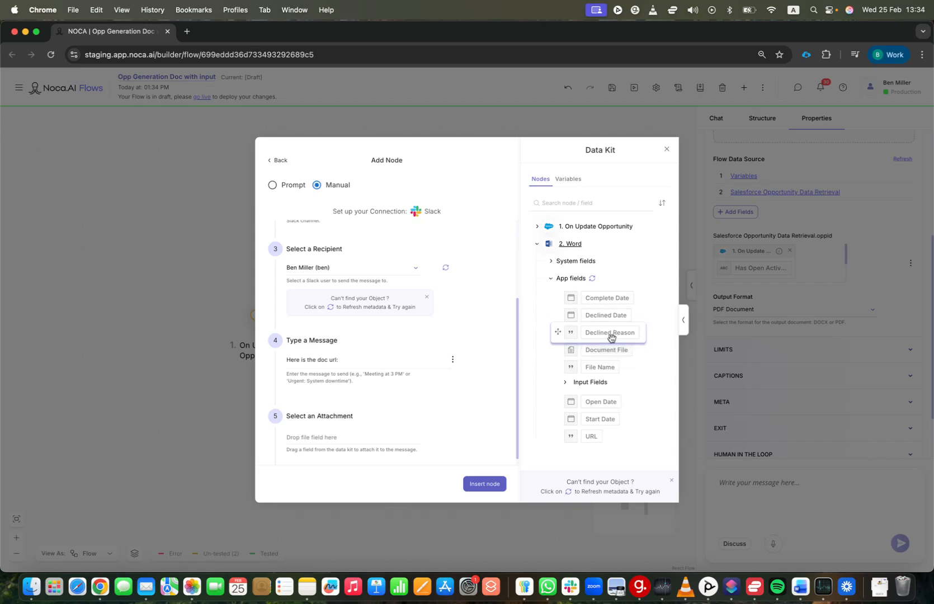
drag(606, 385, 615, 361)
scroll(615, 361, down, 3)
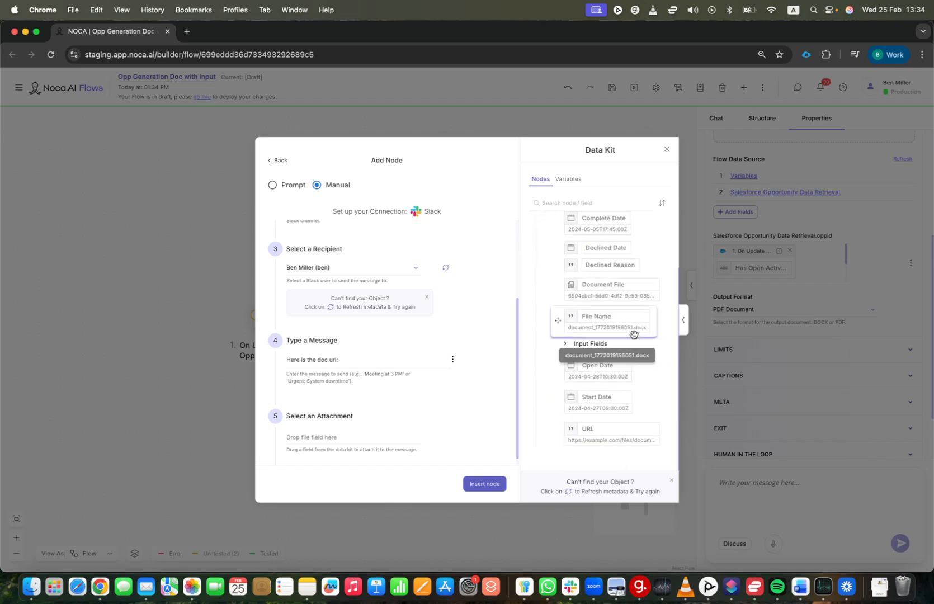
drag(637, 447, 442, 377)
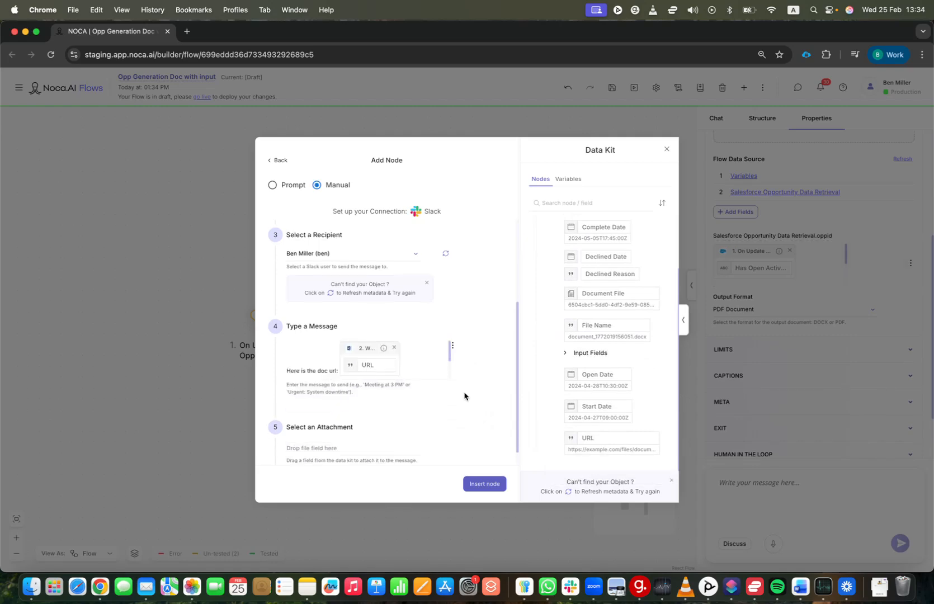
click(484, 483)
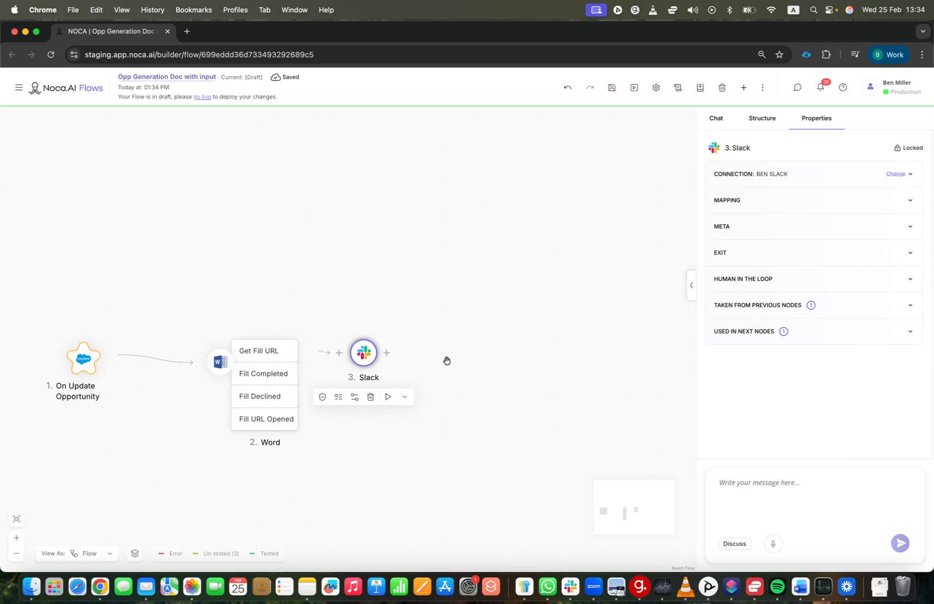
- Add a Salesforce node on Fill Completed with source Object, action Update, object Opportunity and source Fields, placing it below the Slack node
mouse_move(298, 378)
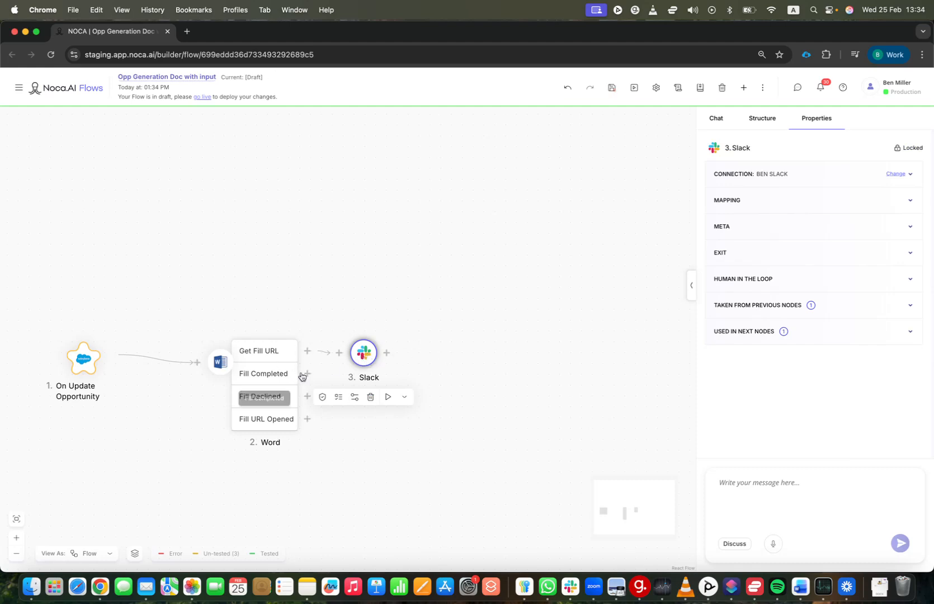
click(307, 374)
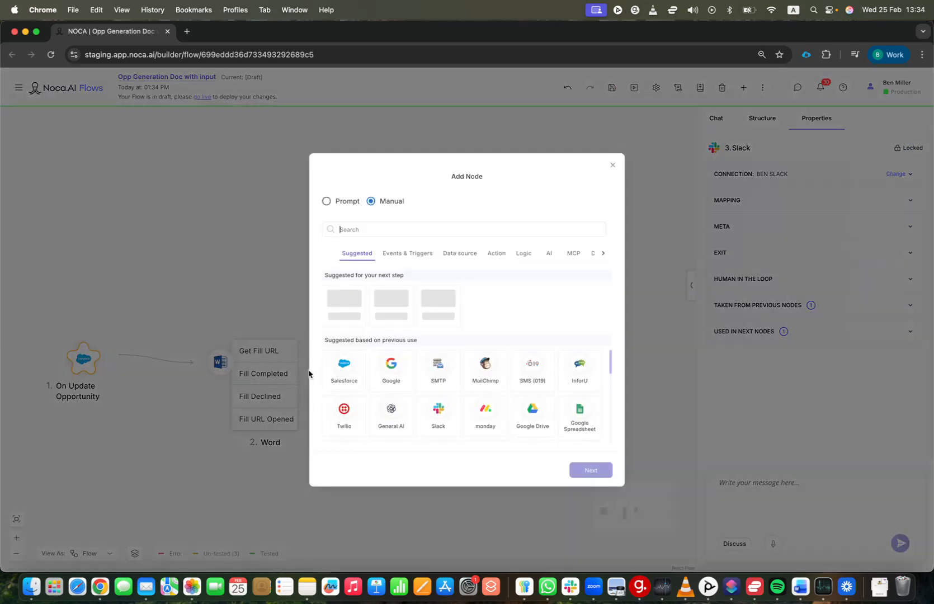
click(350, 369)
click(590, 470)
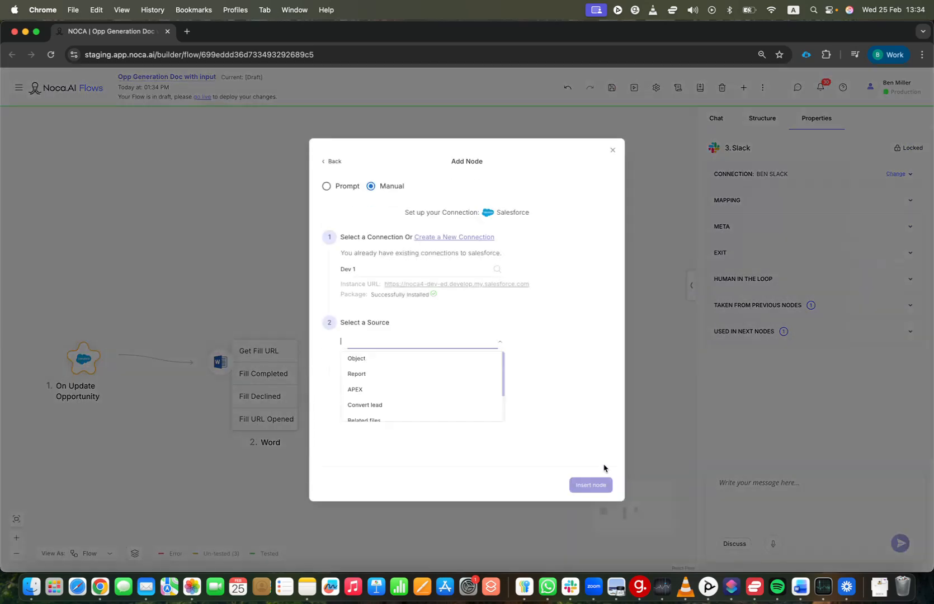
click(412, 361)
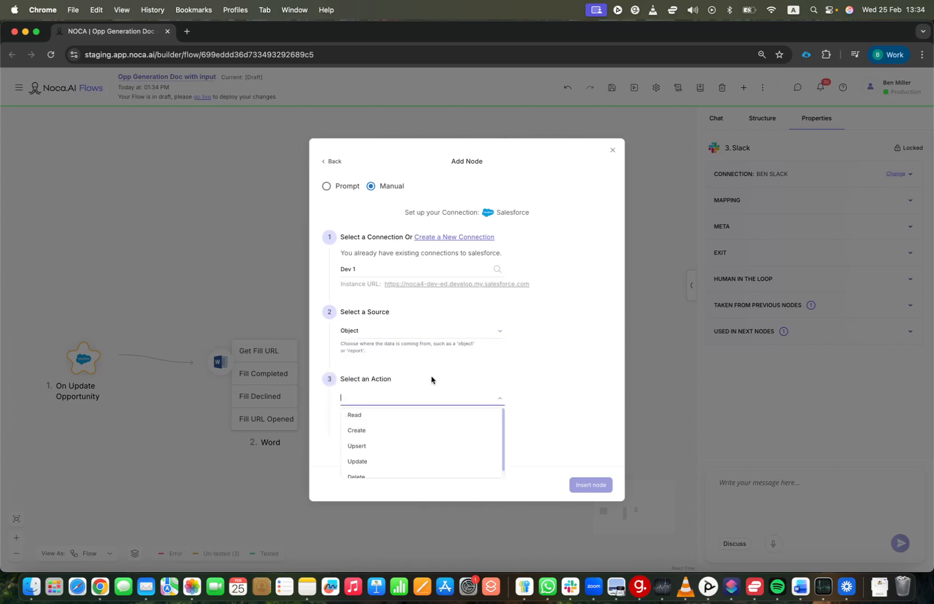
click(456, 462)
click(416, 423)
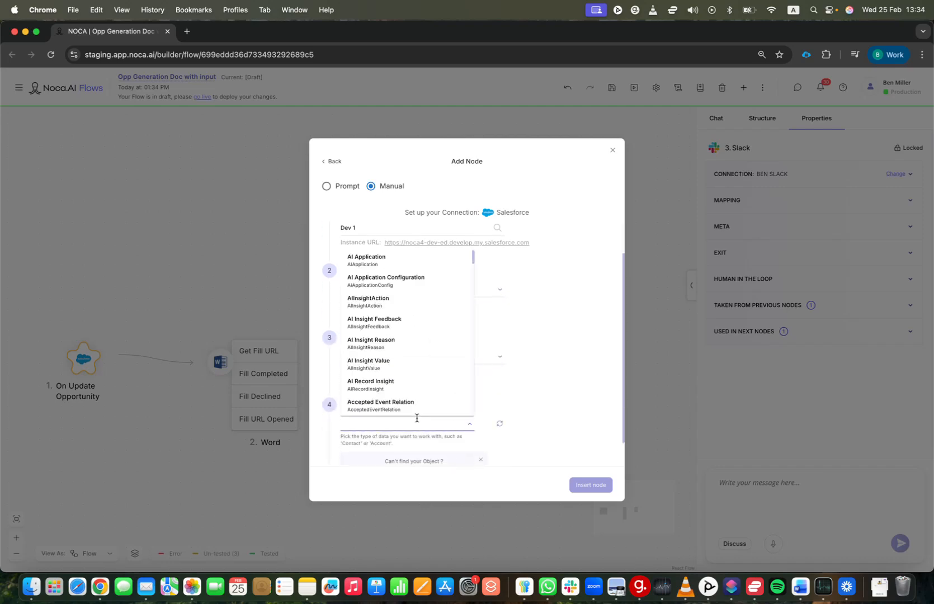
text(opp)
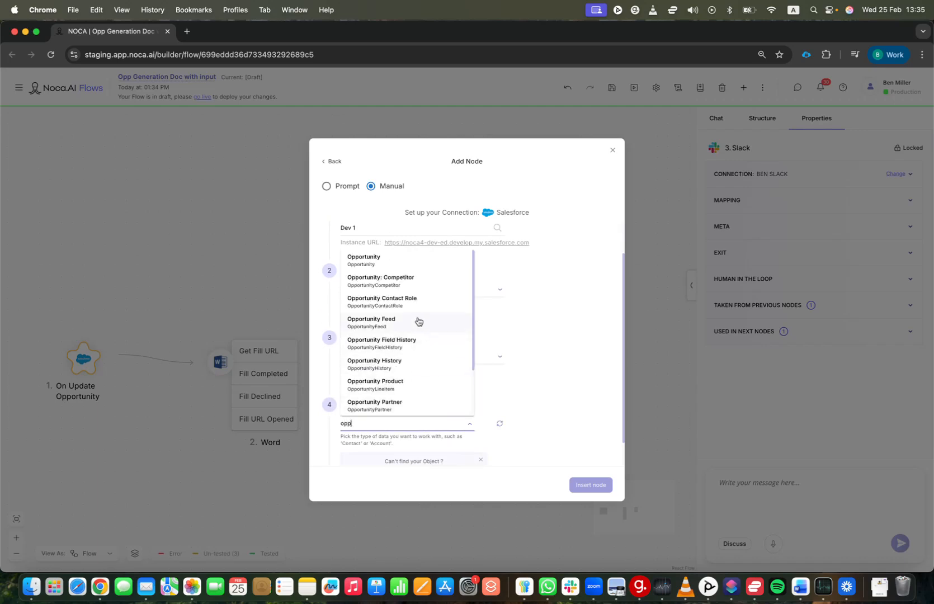
click(411, 261)
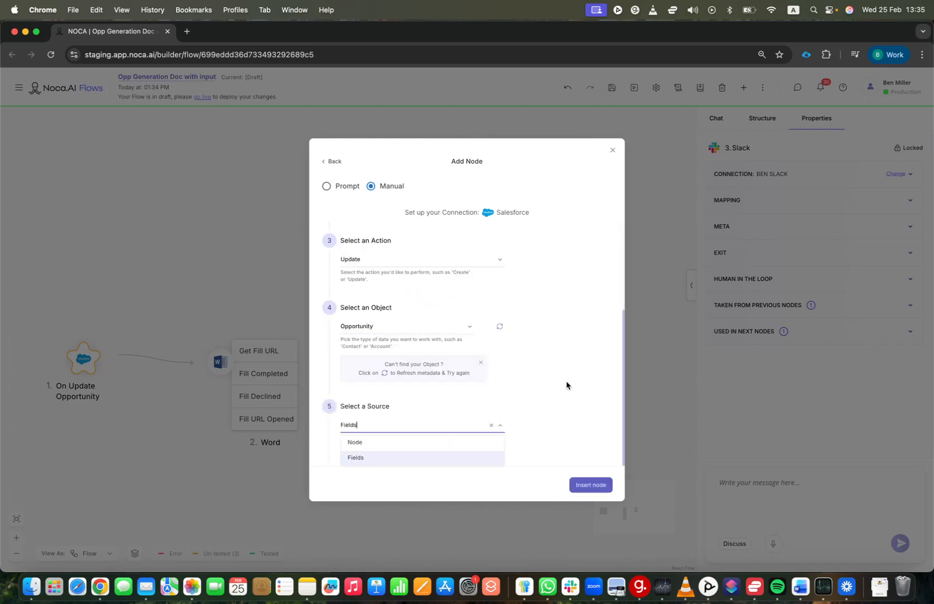
click(455, 458)
click(590, 487)
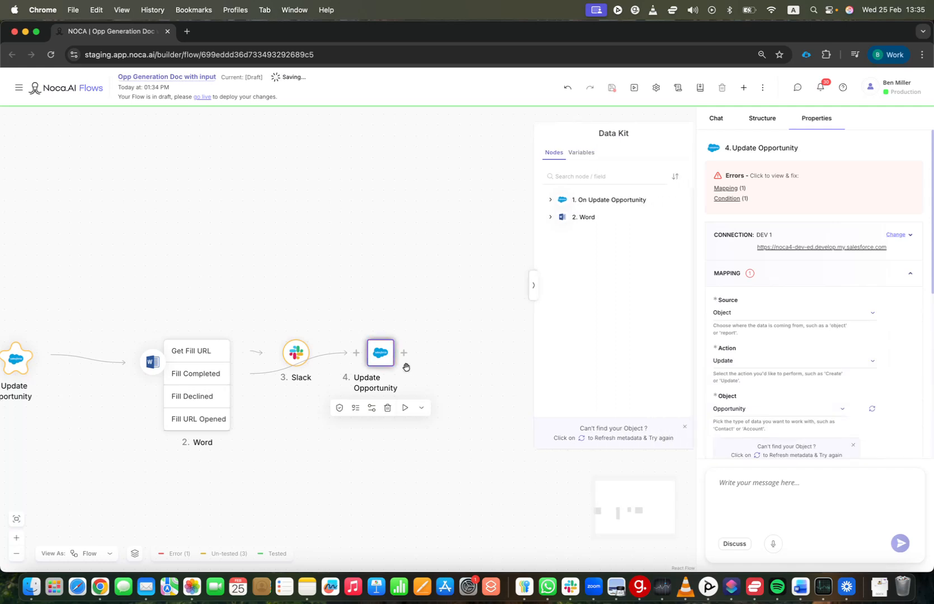
drag(386, 358, 407, 432)
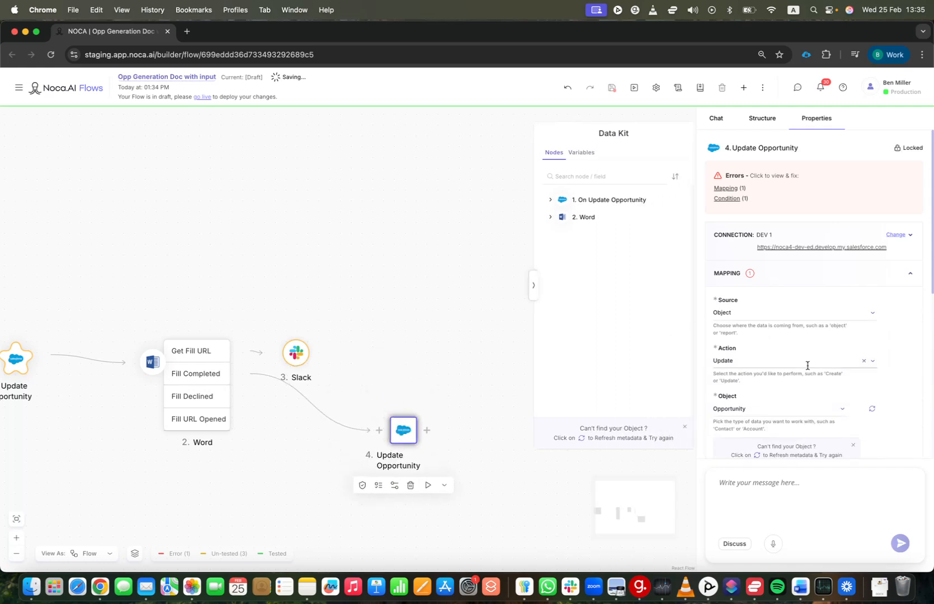
- Add the Probability (%) field to the Update Opportunity node's mapping
scroll(807, 360, down, 9)
click(746, 306)
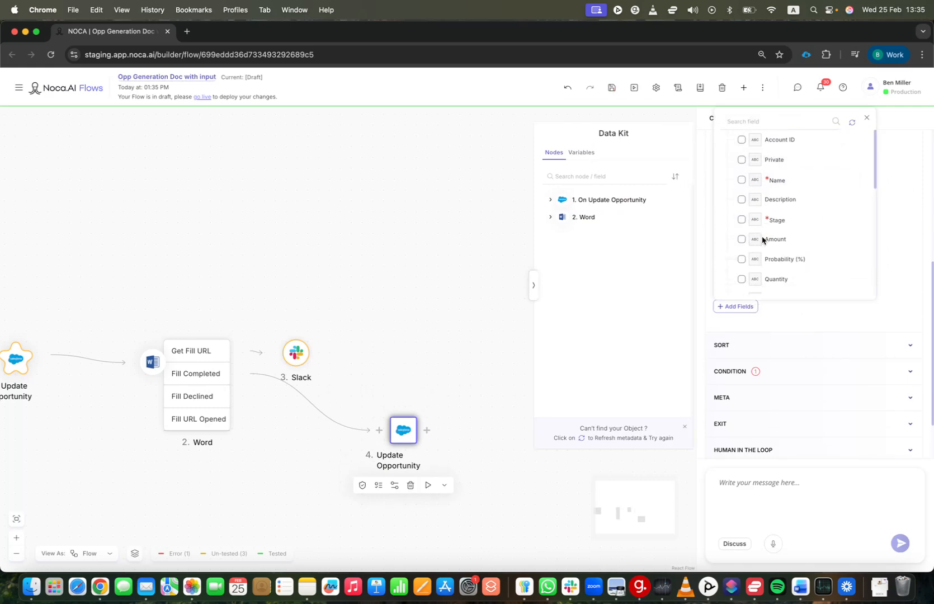
scroll(764, 240, down, 4)
scroll(770, 212, up, 4)
click(758, 120)
text(pro)
click(742, 161)
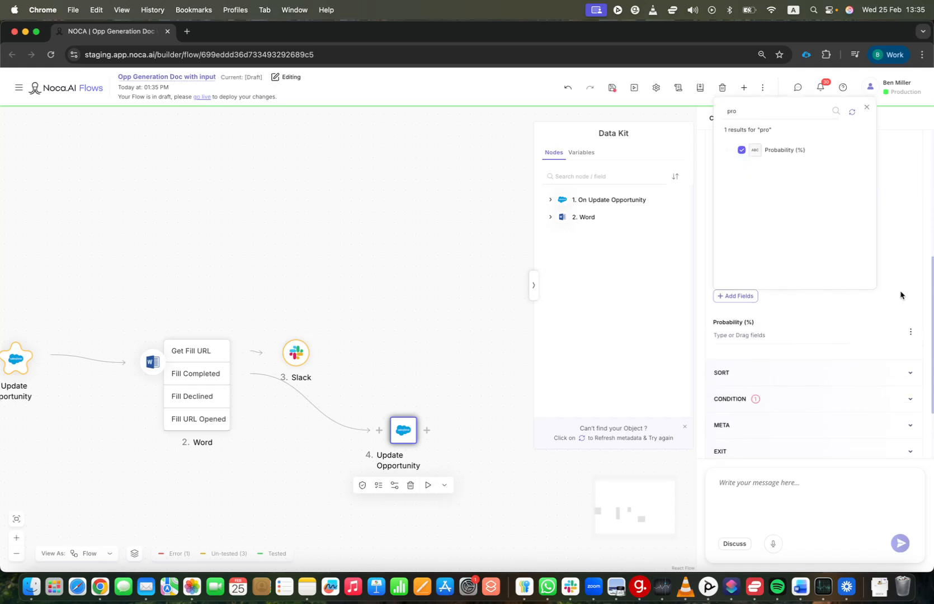
click(902, 295)
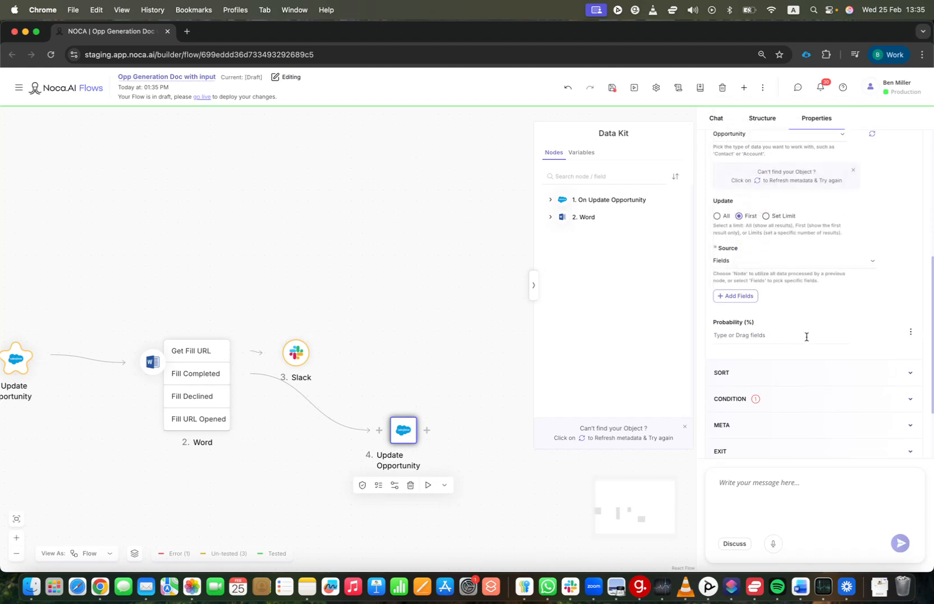
- Map the Word node's Probability input field to Probability (%) in the Update Opportunity node
click(552, 218)
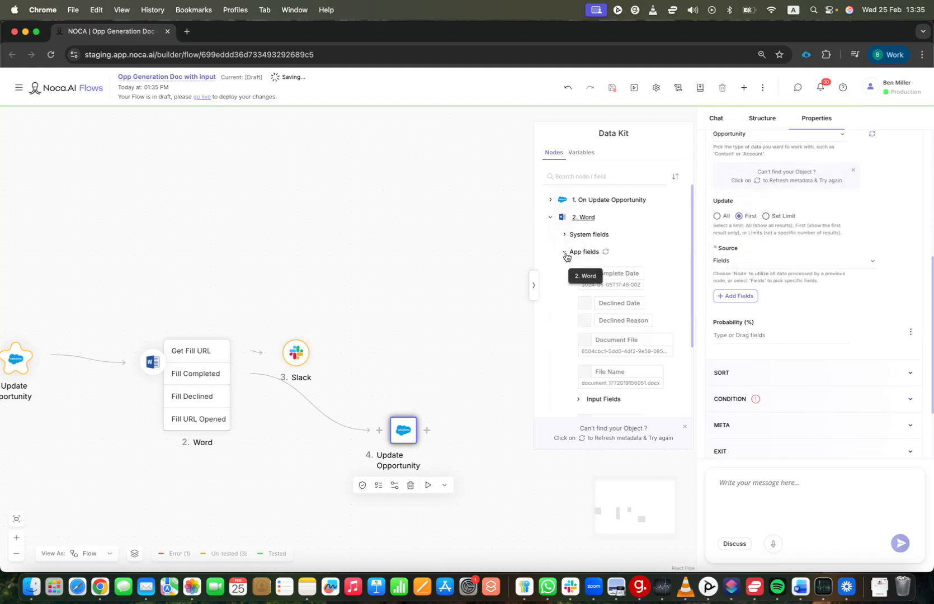
click(565, 252)
scroll(653, 342, down, 5)
click(580, 299)
drag(602, 316, 759, 339)
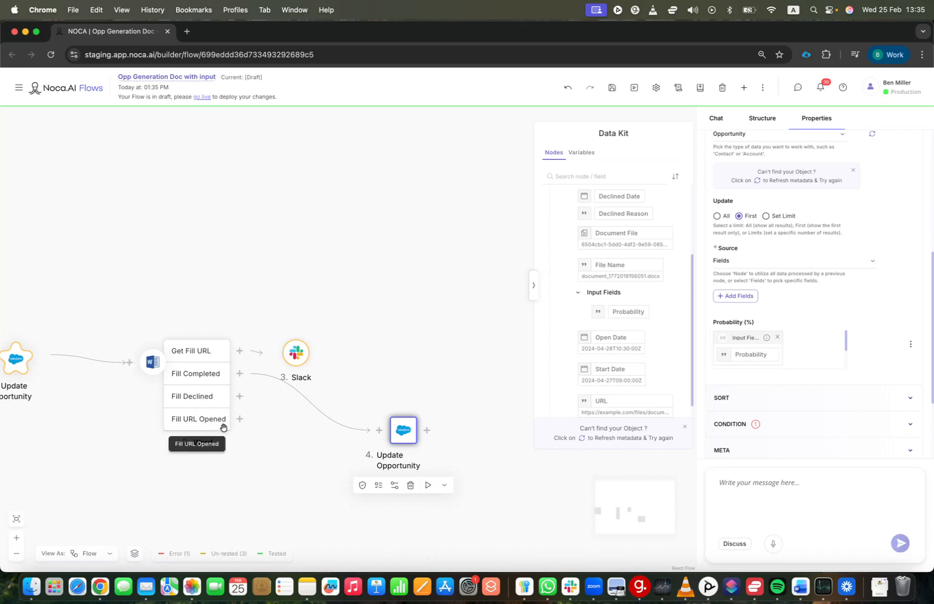
- Set the Update Opportunity node's condition to check Opportunity ID with the equals operator
scroll(476, 327, left, 5)
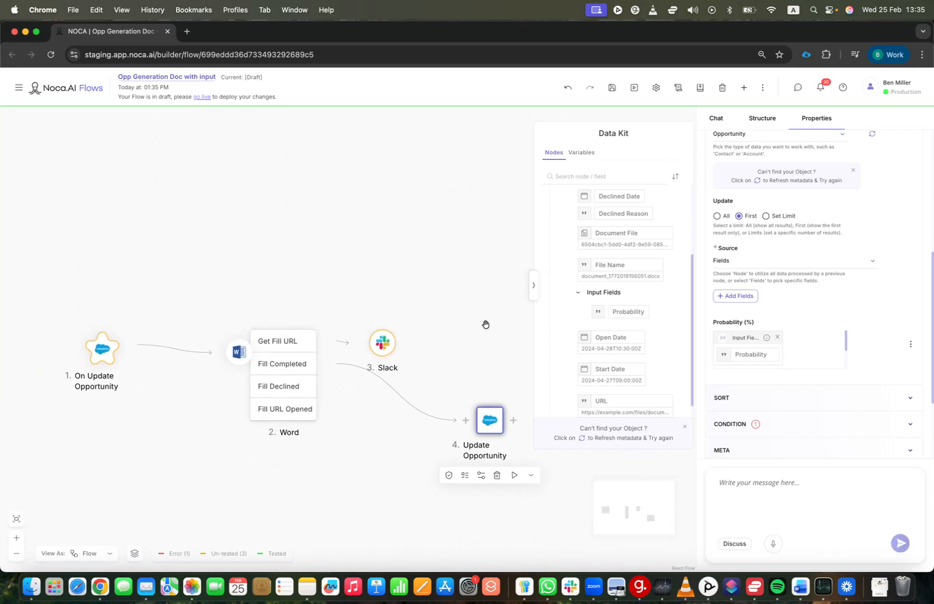
click(779, 424)
click(774, 367)
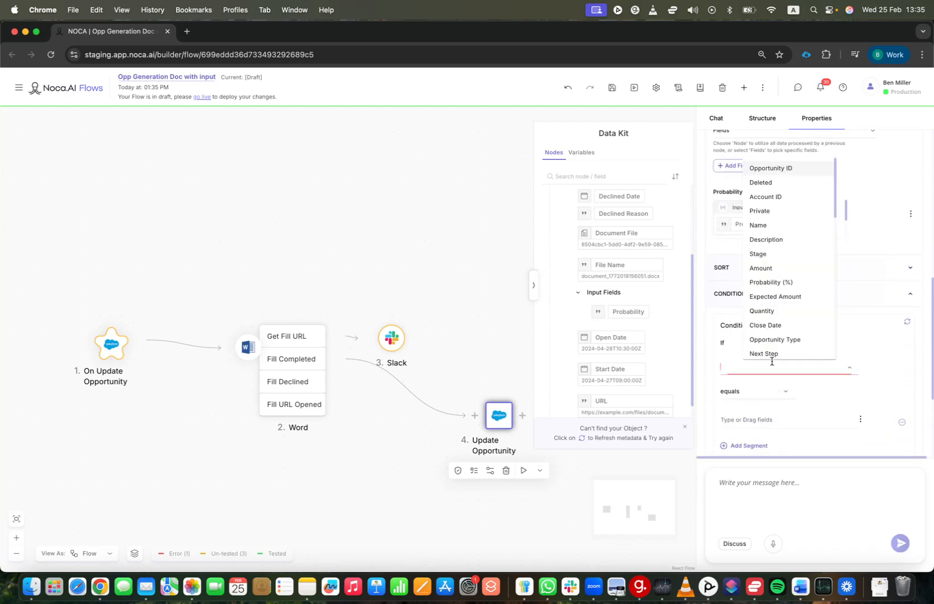
click(771, 168)
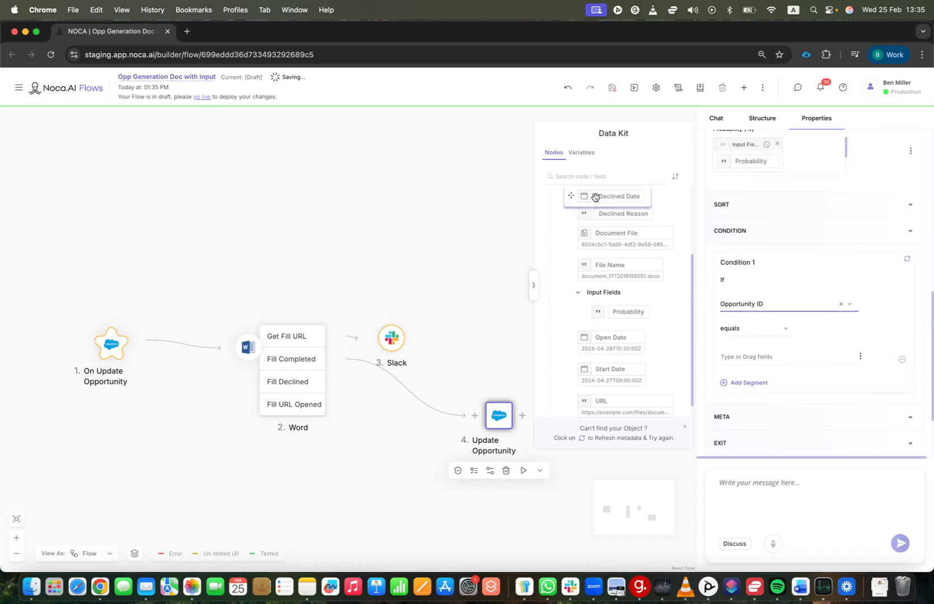
- Map the On Update Opportunity node's Opportunity ID as the value compared in the Update Opportunity node's condition
scroll(589, 229, up, 3)
click(550, 201)
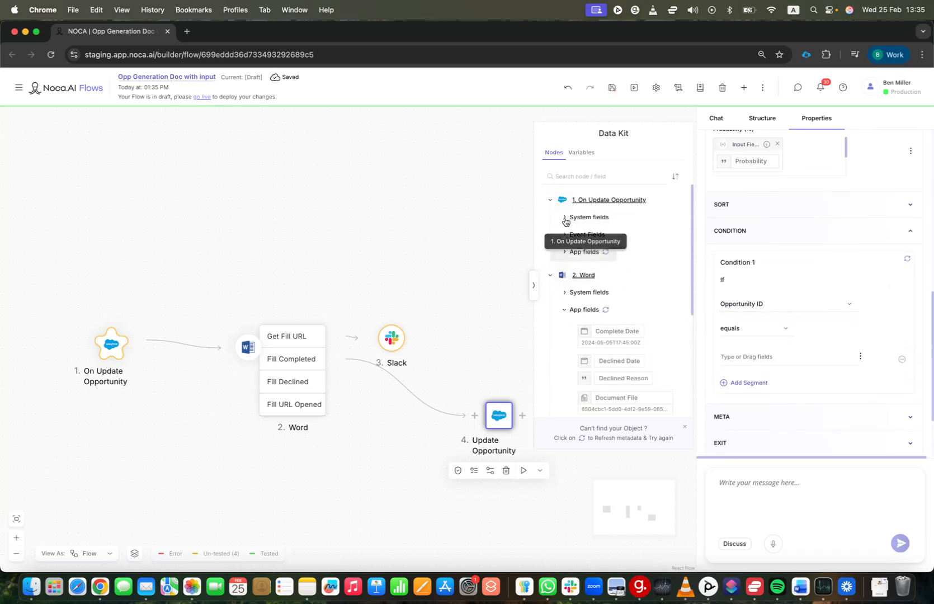
click(566, 252)
scroll(627, 273, down, 10)
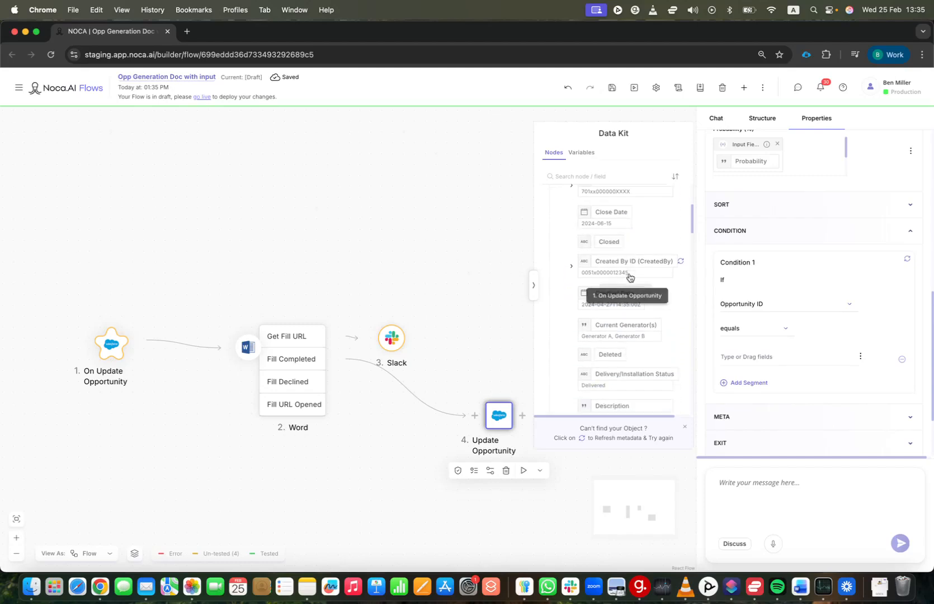
scroll(629, 273, down, 10)
drag(615, 217, 782, 367)
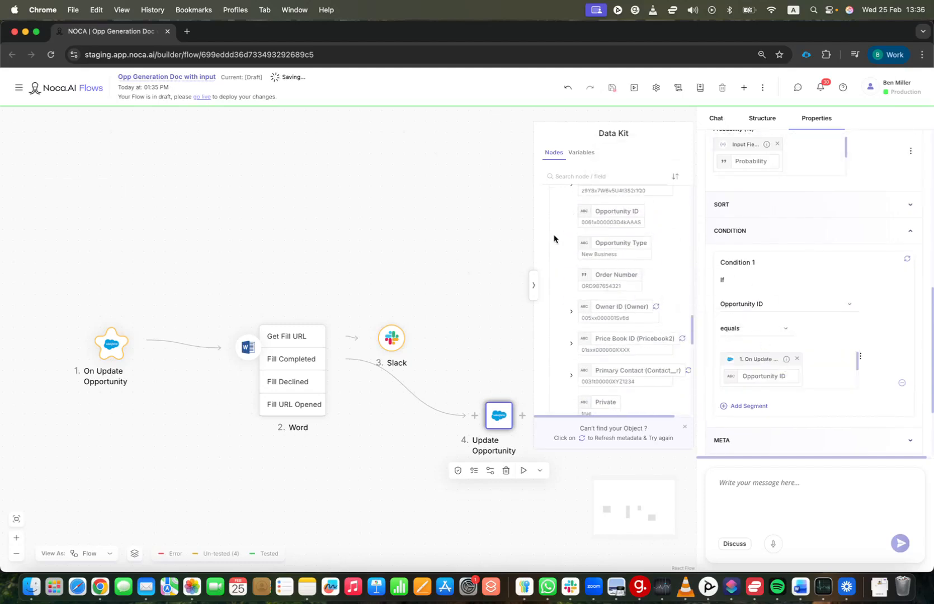
- Deploy the flow live, and set the Burlington Textiles Weaving Plant Generator opportunity's current stage to Perception Analysis in Salesforce
click(199, 97)
click(526, 353)
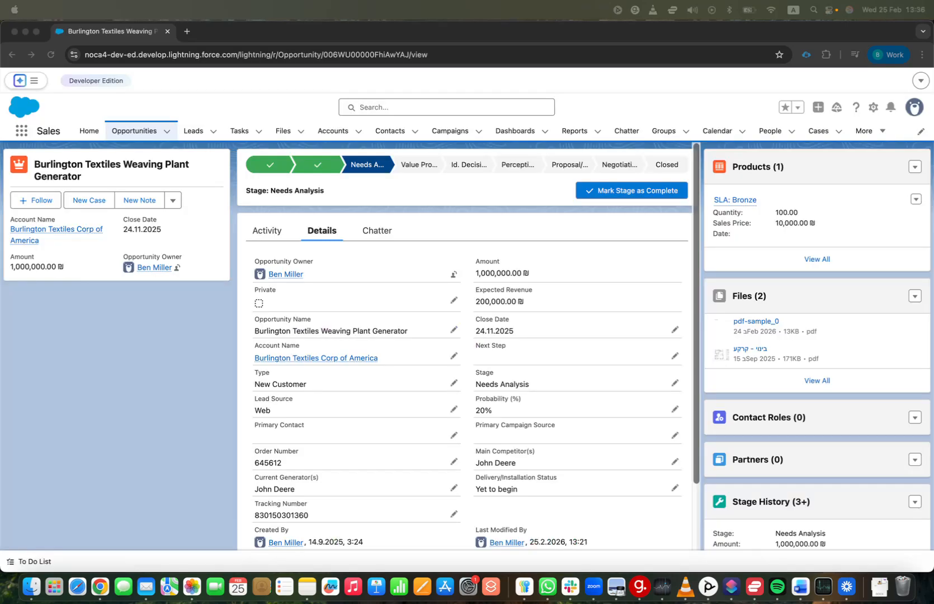
click(518, 164)
click(614, 189)
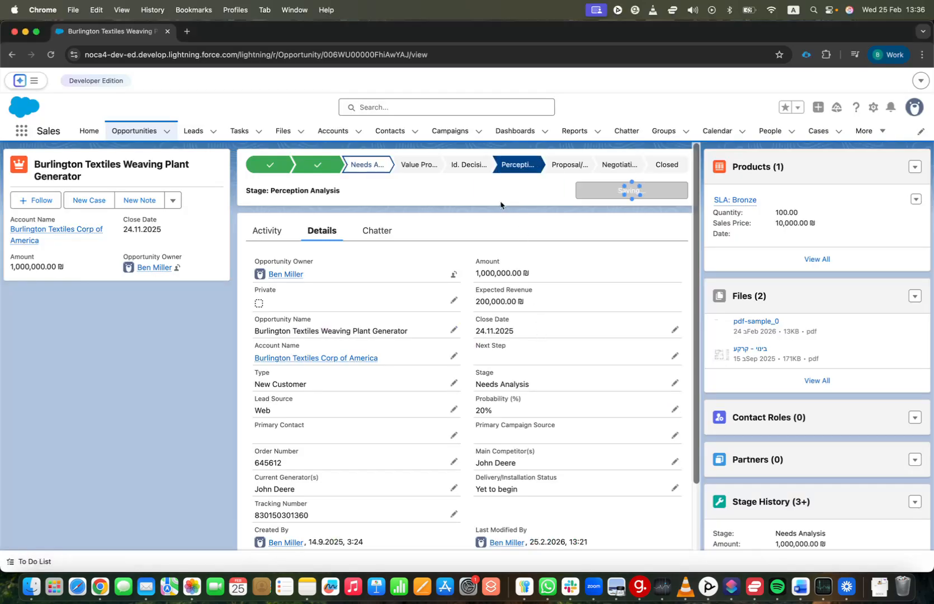
- Return to the Noca flow, refresh its integration logs and open the debug view of the Salesforce-triggered run
click(25, 32)
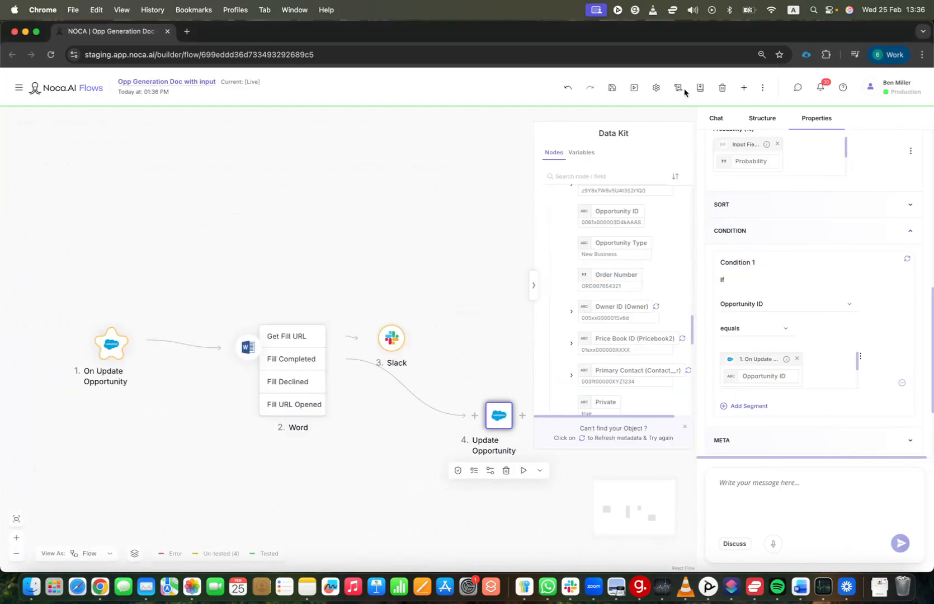
click(679, 88)
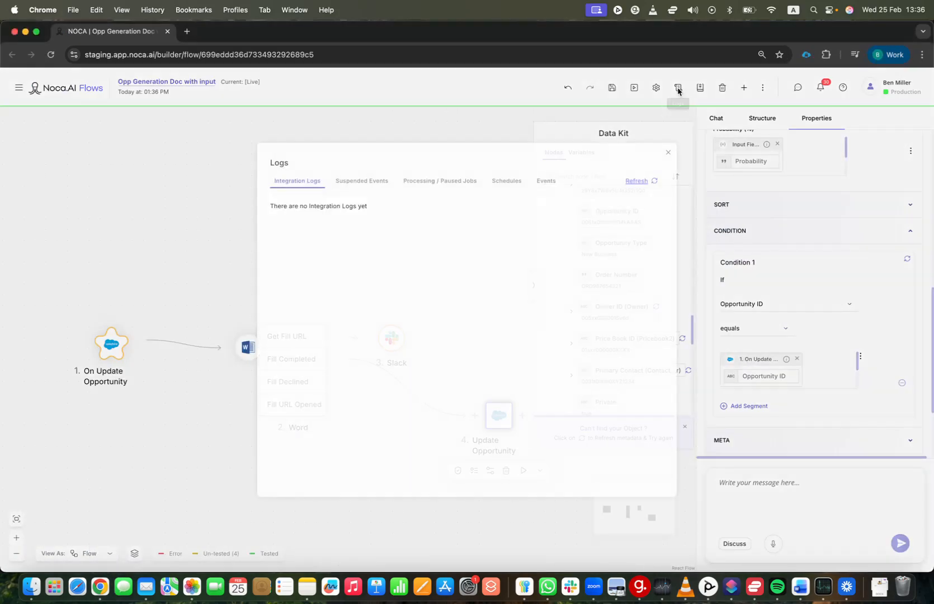
click(642, 183)
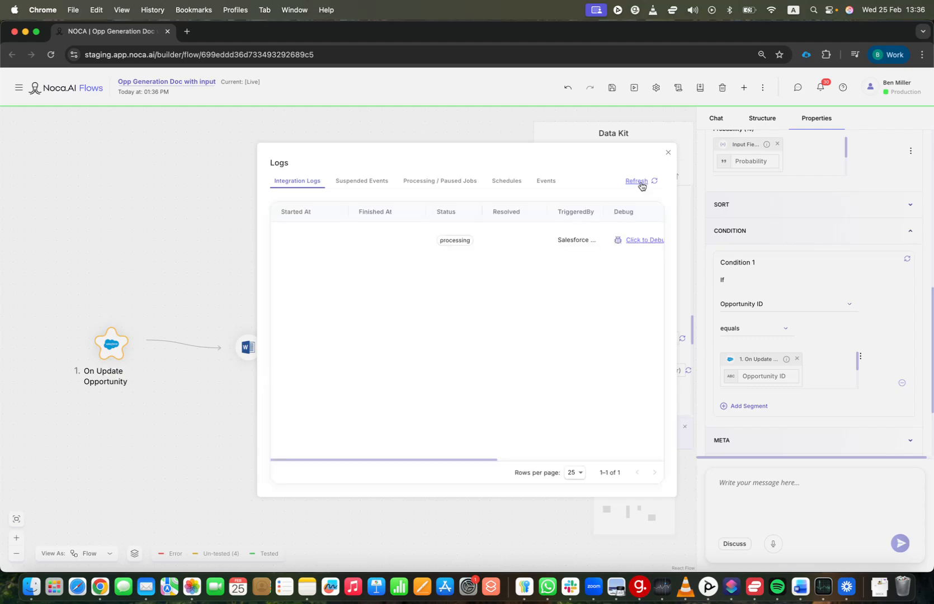
click(645, 246)
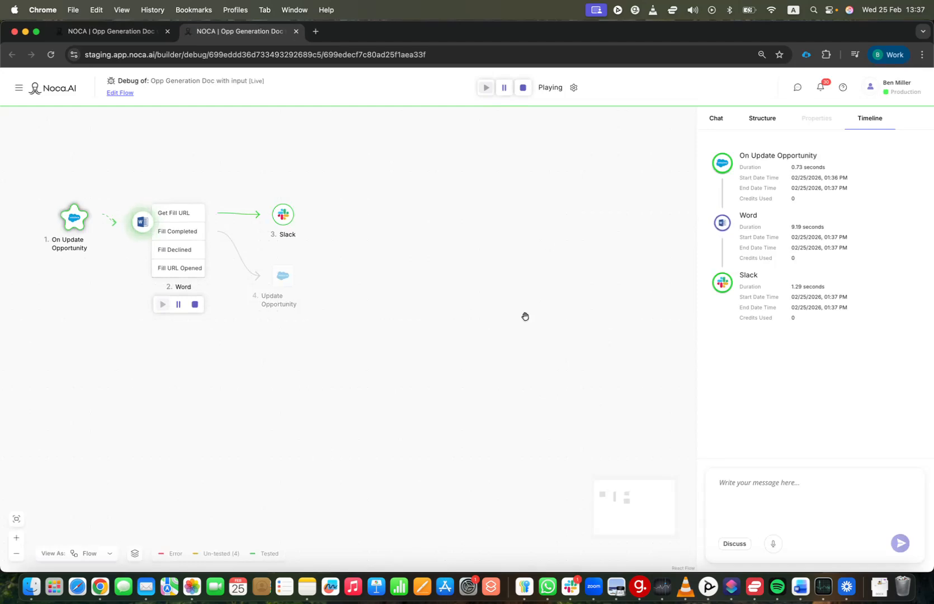
- Open the newest document URL from the Test app message in Slack, fill in 85 as the Probability and finish the fill
click(568, 585)
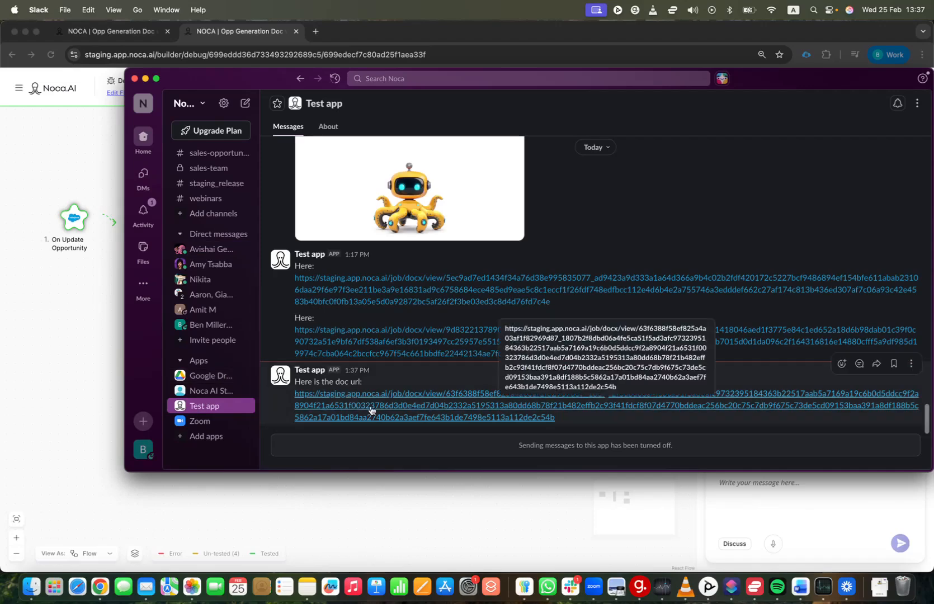
click(518, 412)
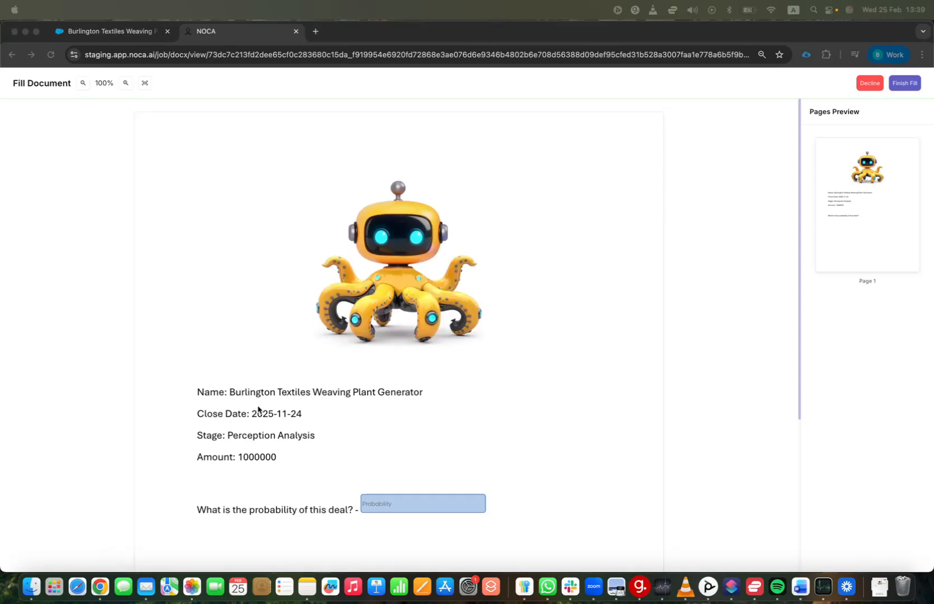
click(393, 505)
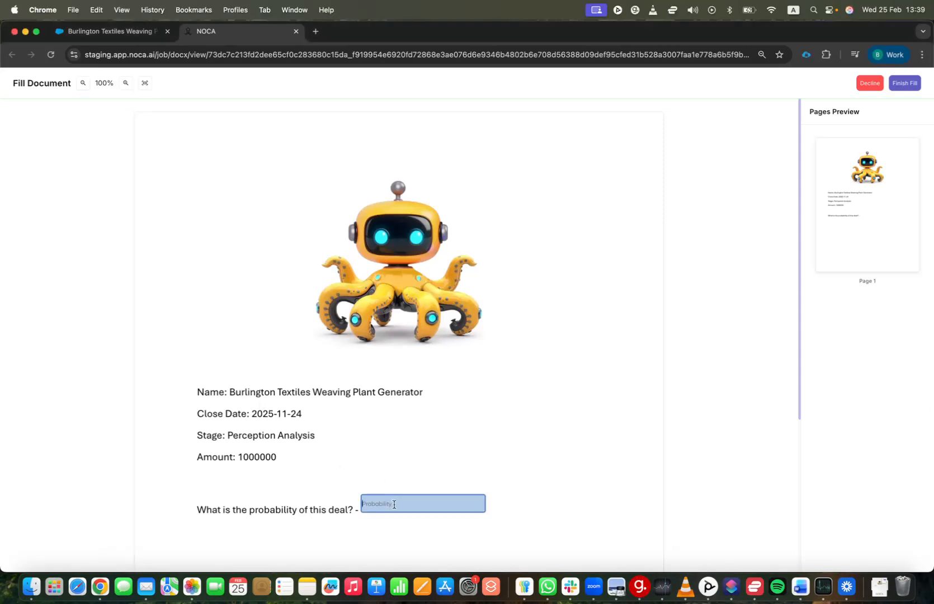
text(85)
click(905, 83)
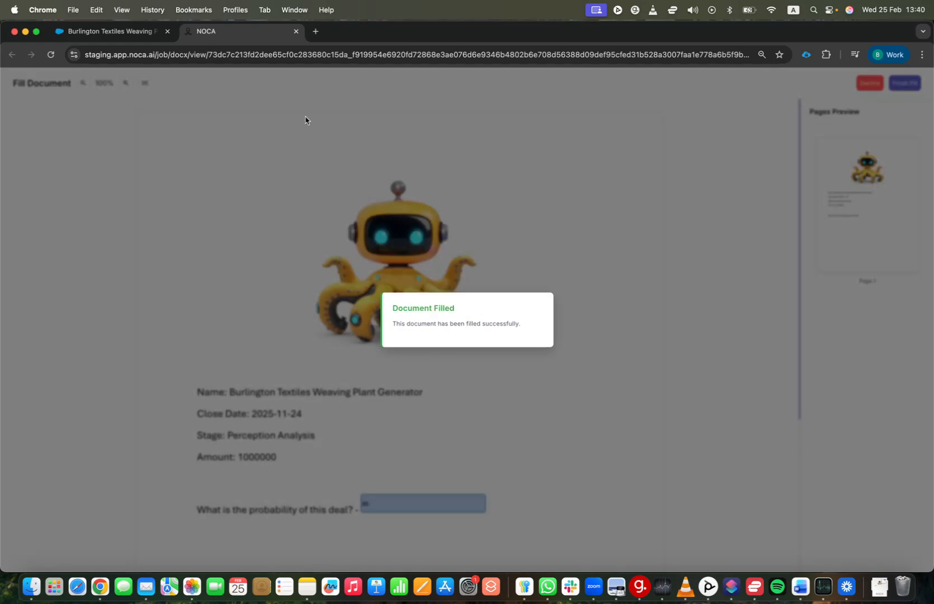
- Check the Probability (%) field on the Burlington Textiles Weaving Plant Generator opportunity in Salesforce
click(154, 31)
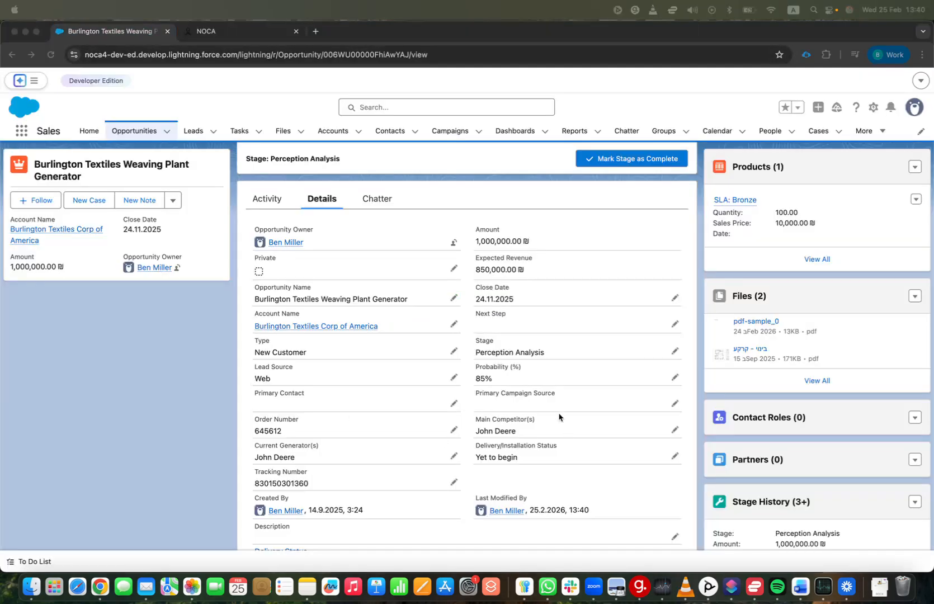
click(503, 379)
drag(506, 382, 475, 383)
click(549, 386)
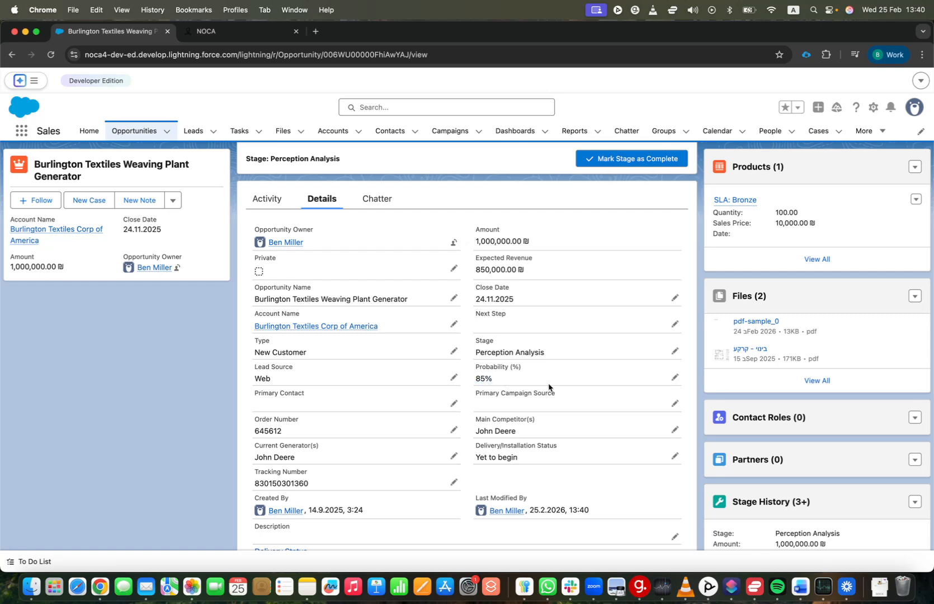